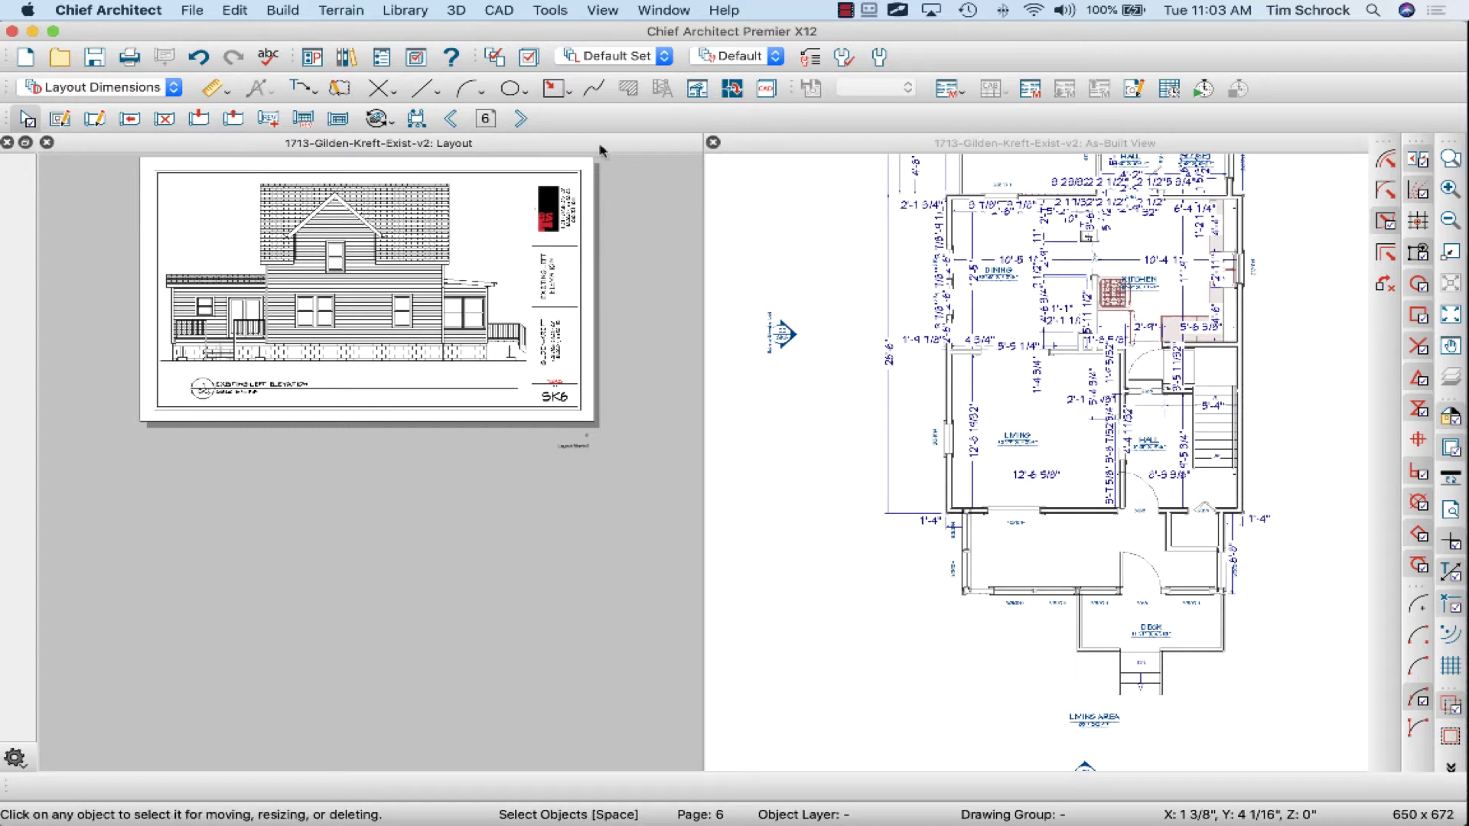
- Maximize the layout window as a tab and zoom to fill the SK6 sheet
scroll(347, 204, down, 1)
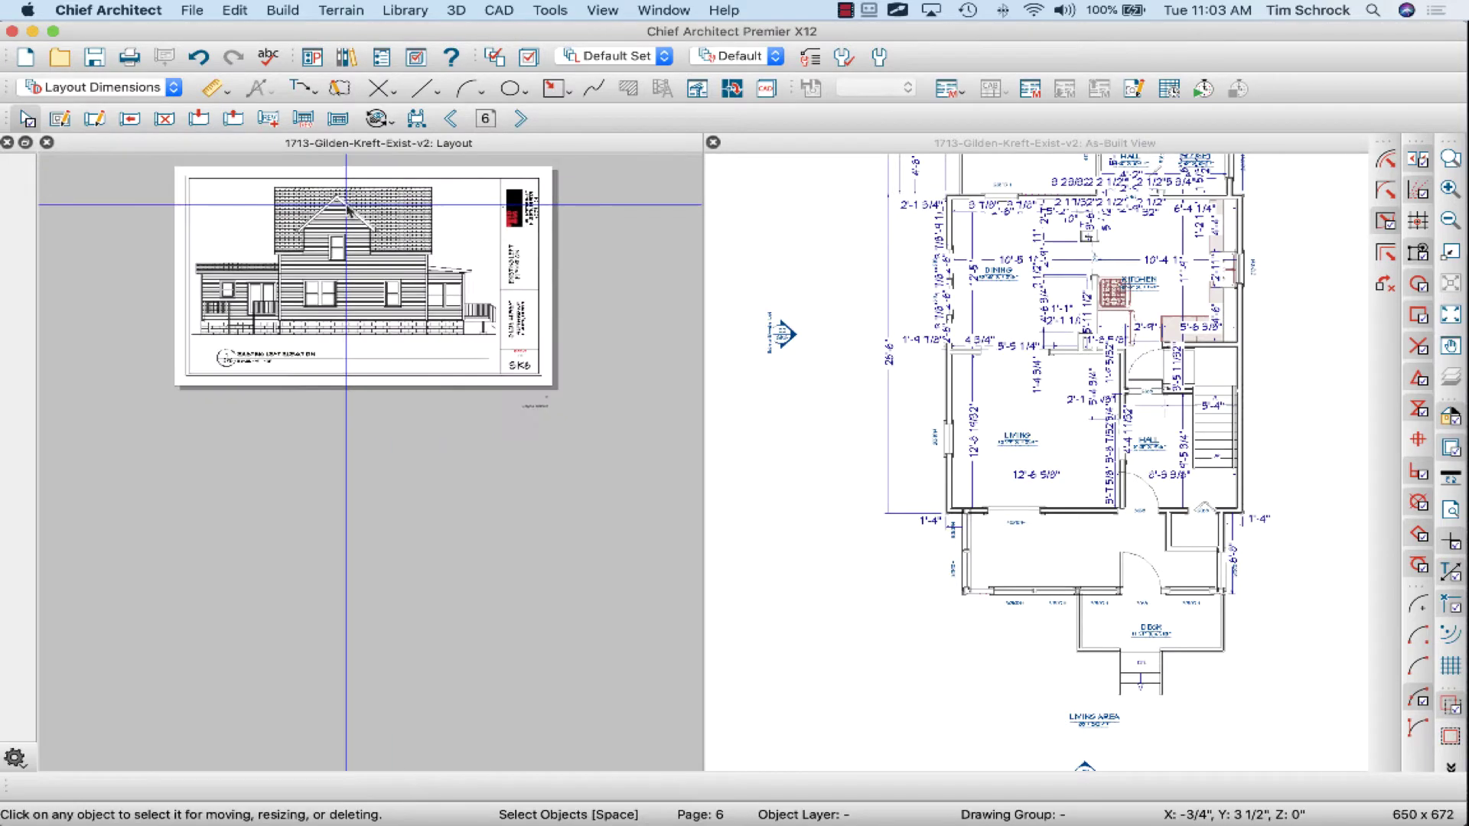
scroll(347, 204, up, 5)
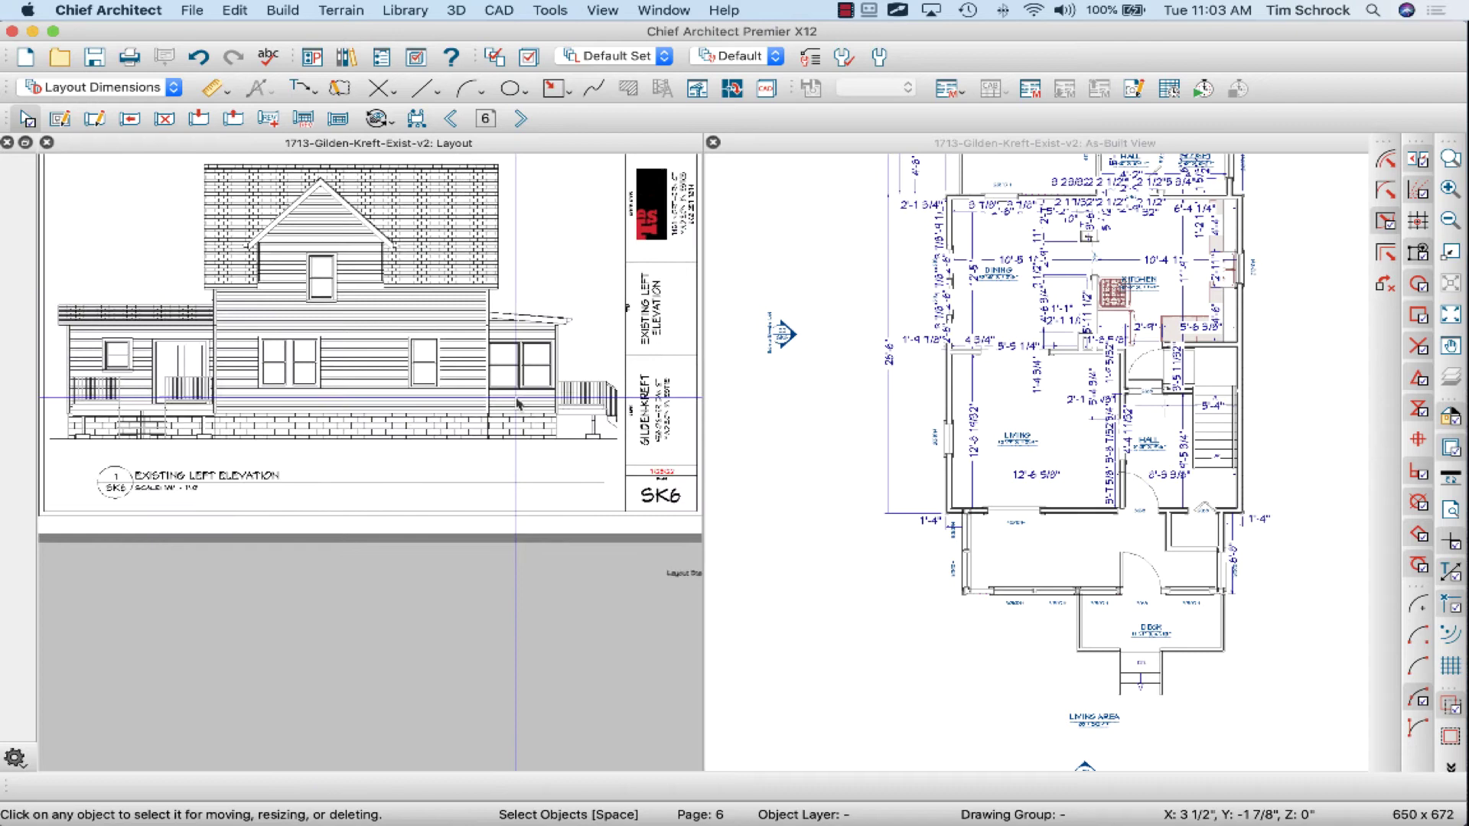
scroll(516, 403, down, 1)
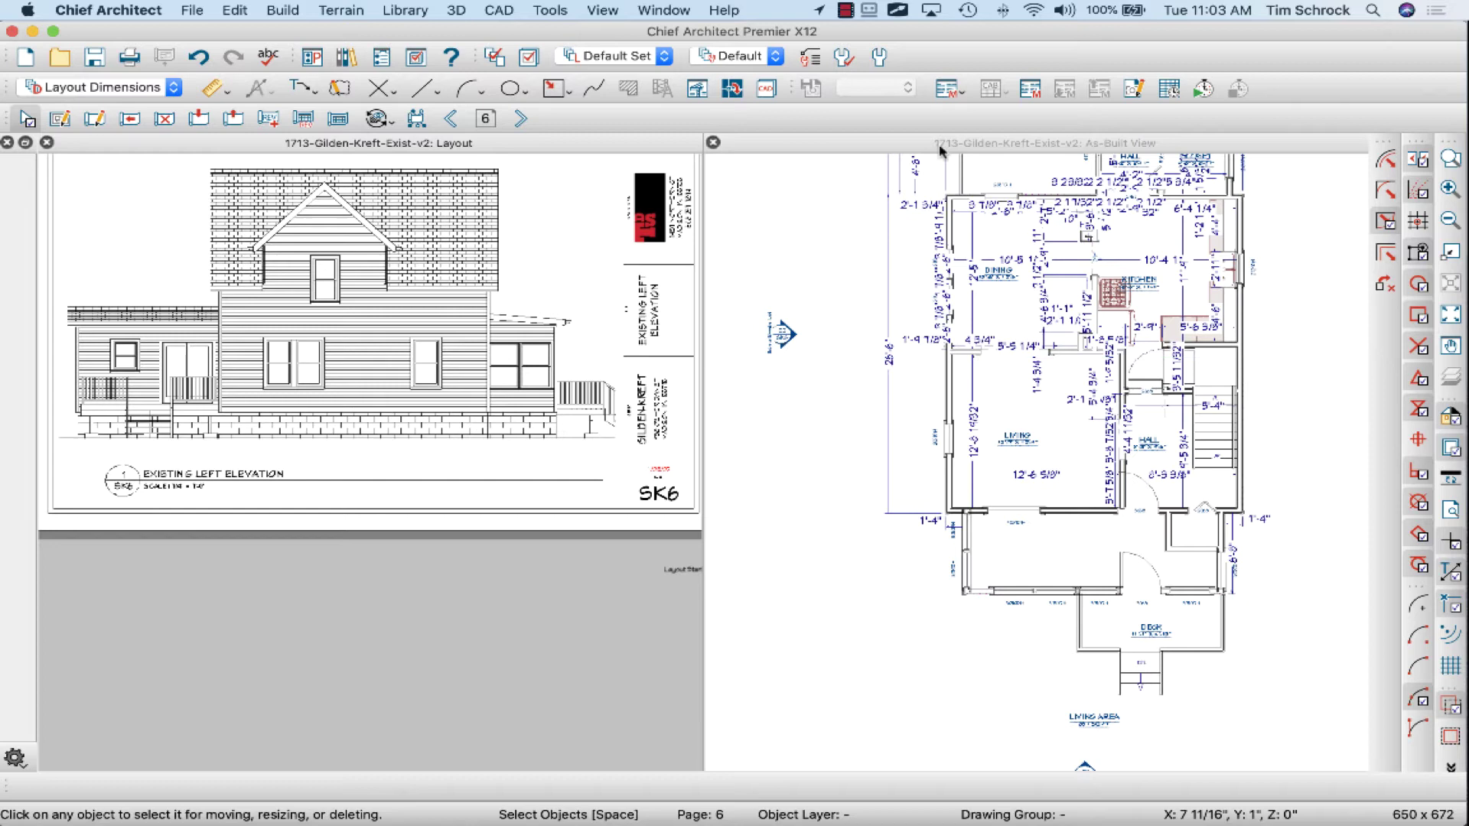
scroll(987, 225, up, 3)
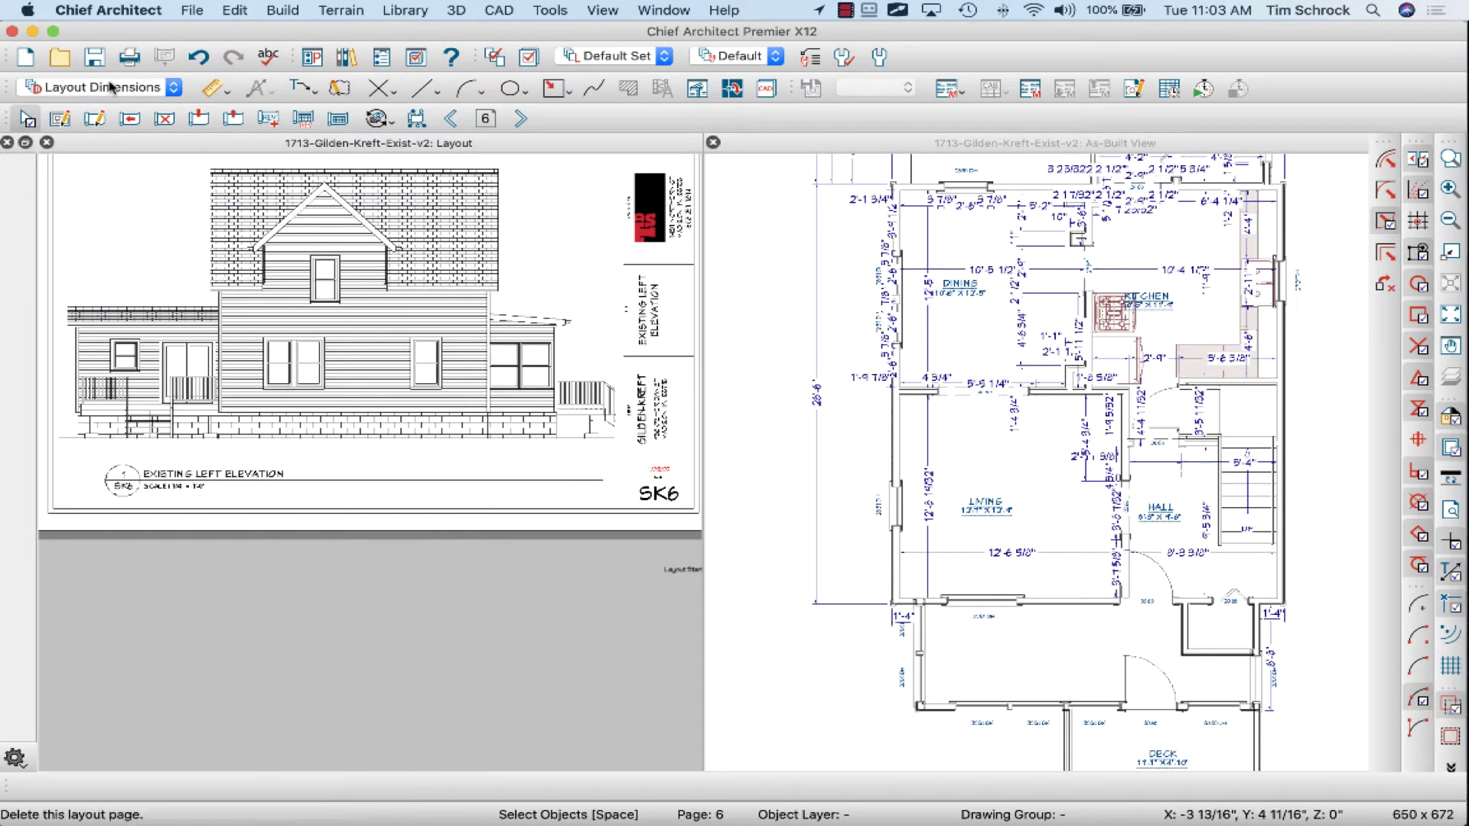
click(192, 10)
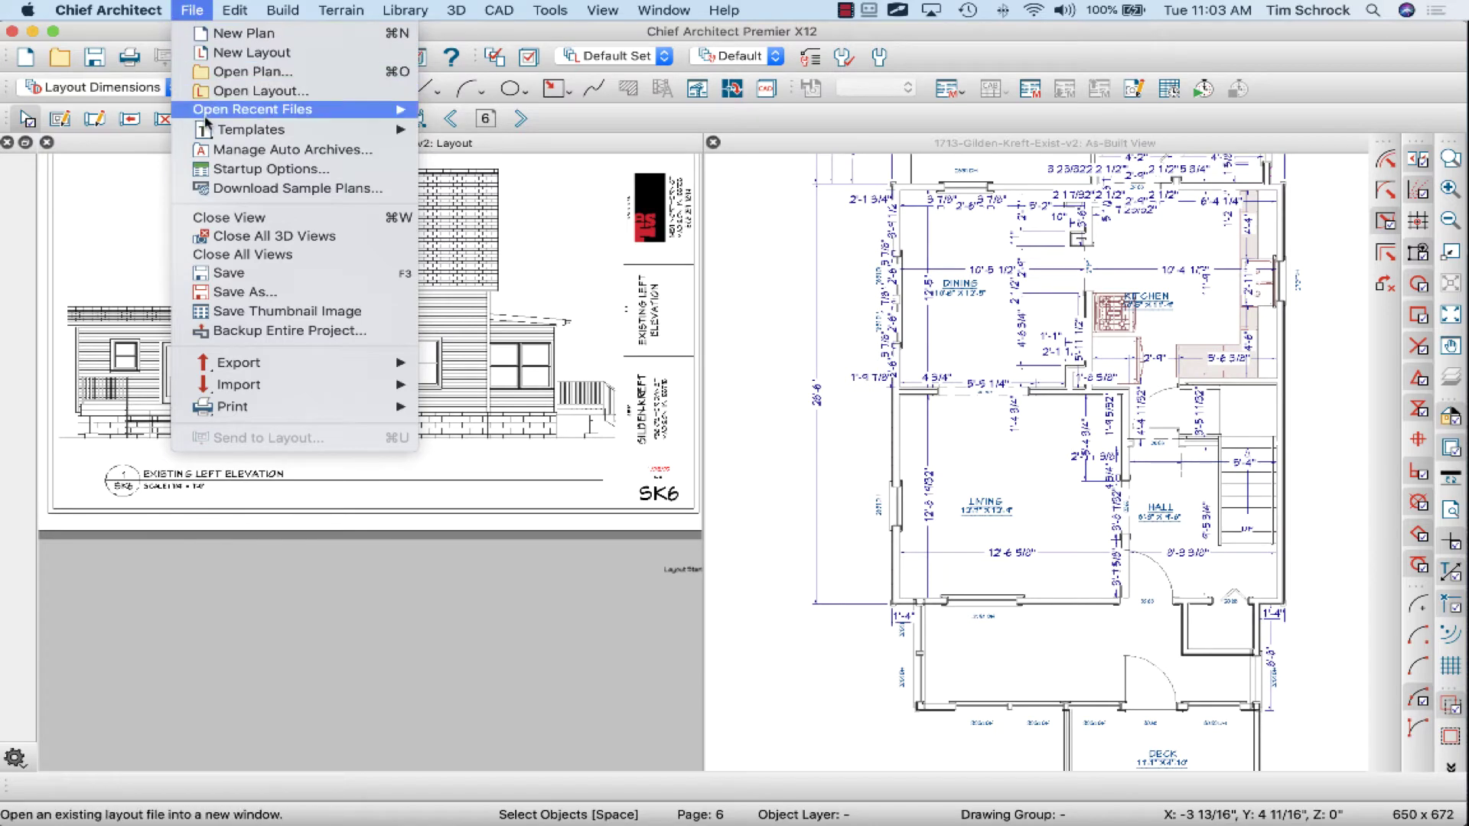
click(498, 150)
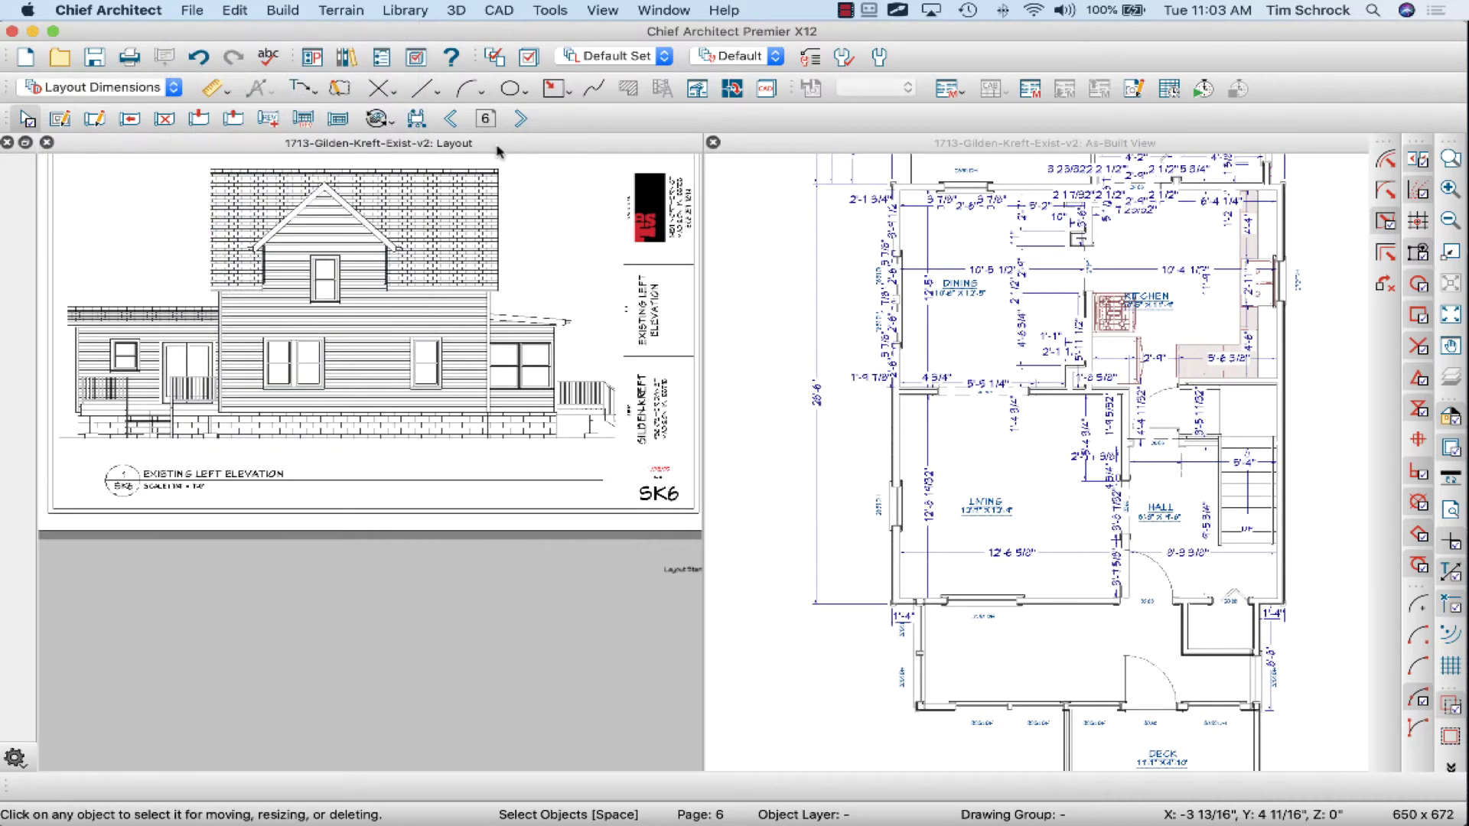
double_click(548, 144)
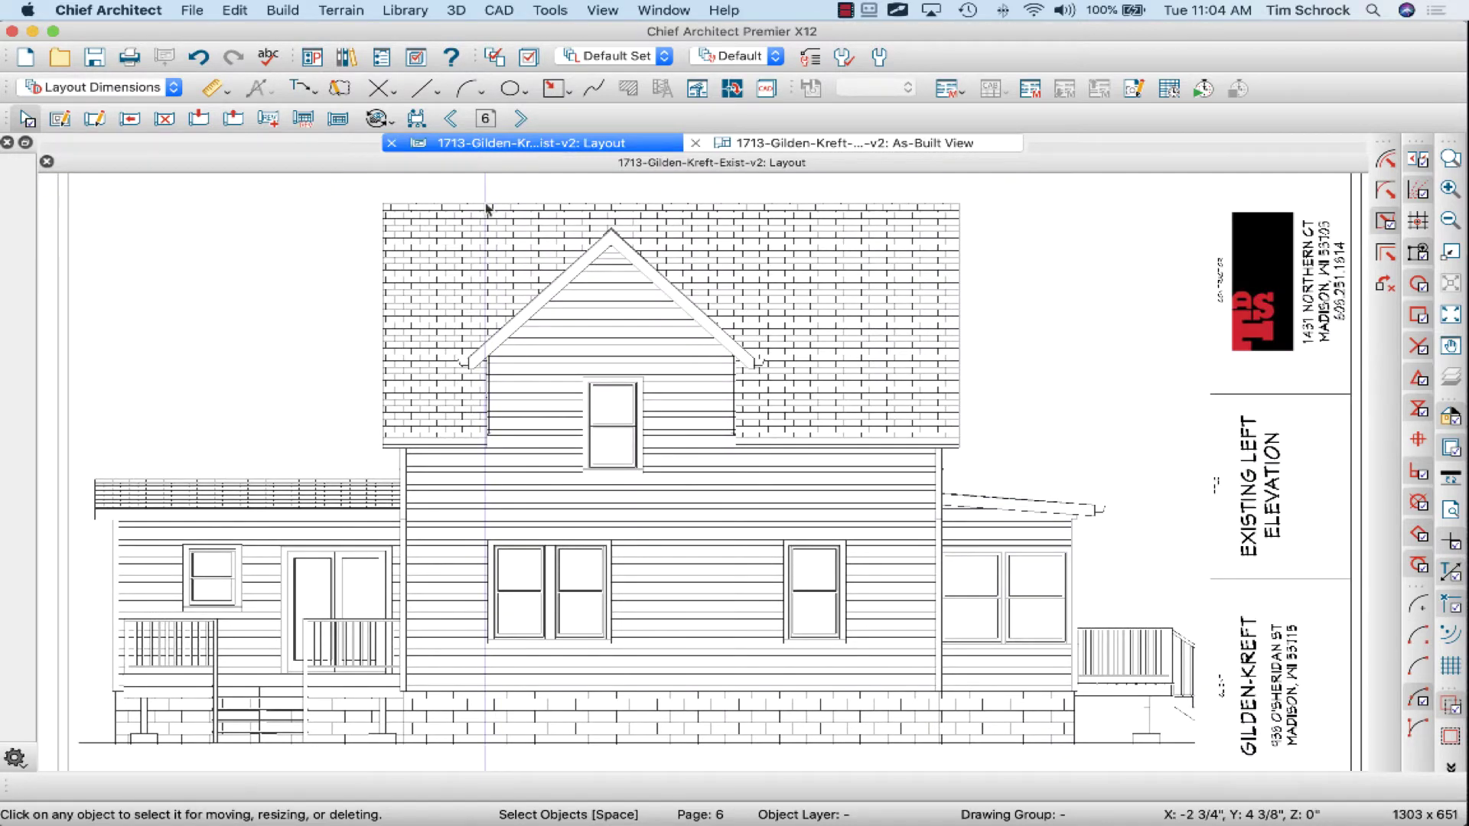
key(F6)
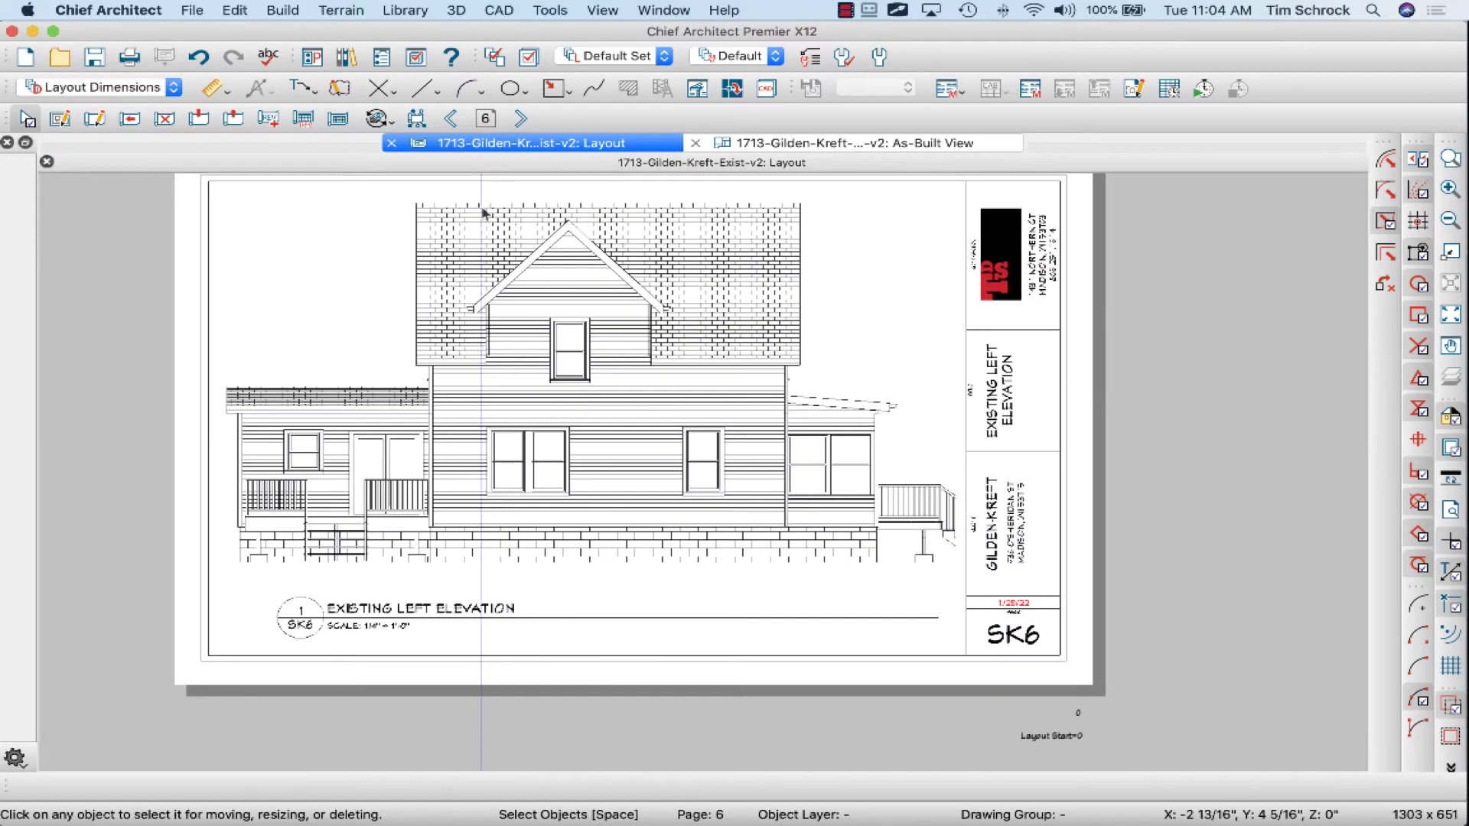
- Page back five sheets to SK1, the Existing First Floor Plan
click(451, 119)
click(451, 119)
click(451, 119)
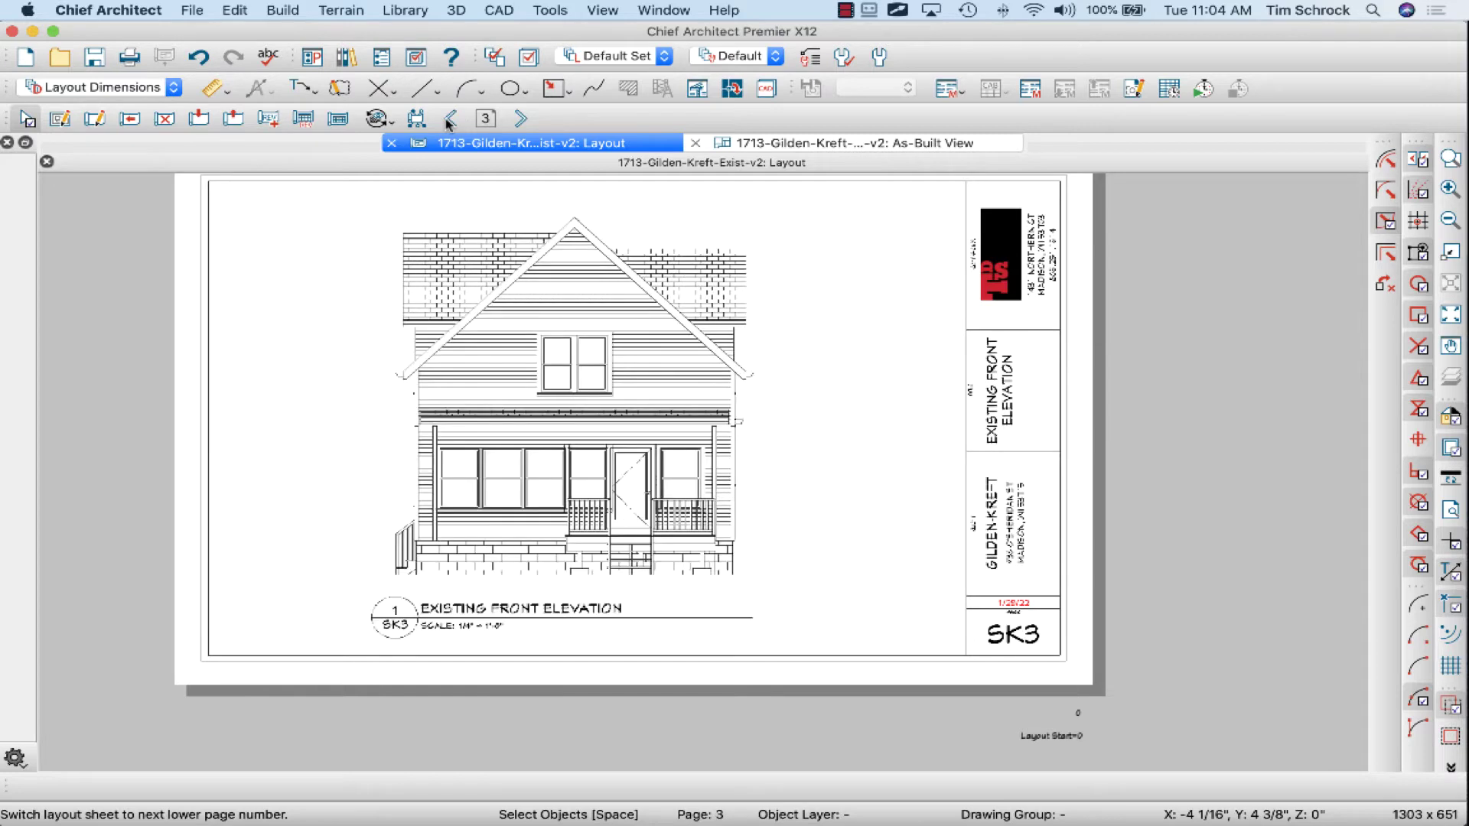
click(450, 119)
click(451, 119)
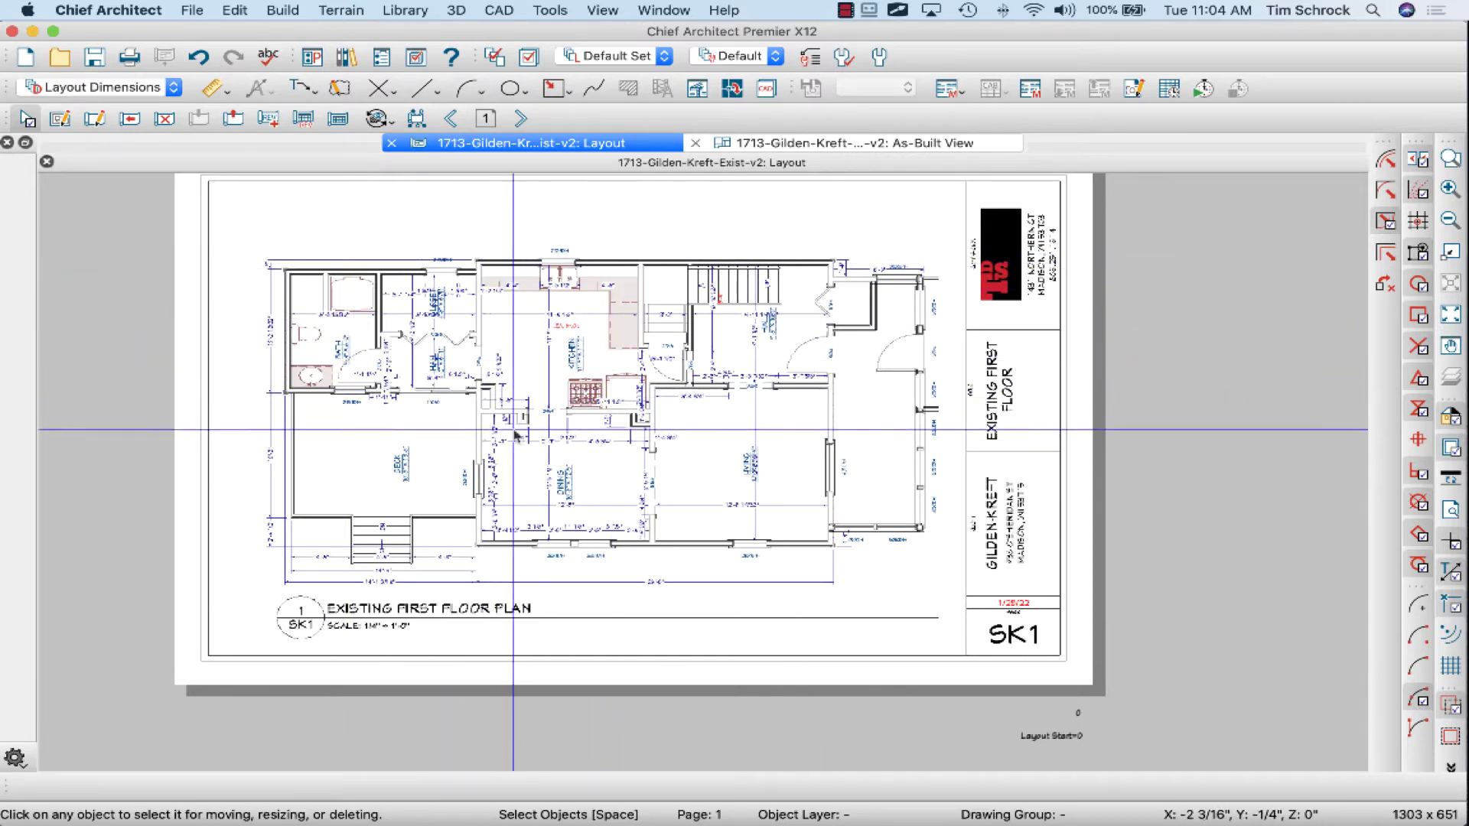
click(487, 392)
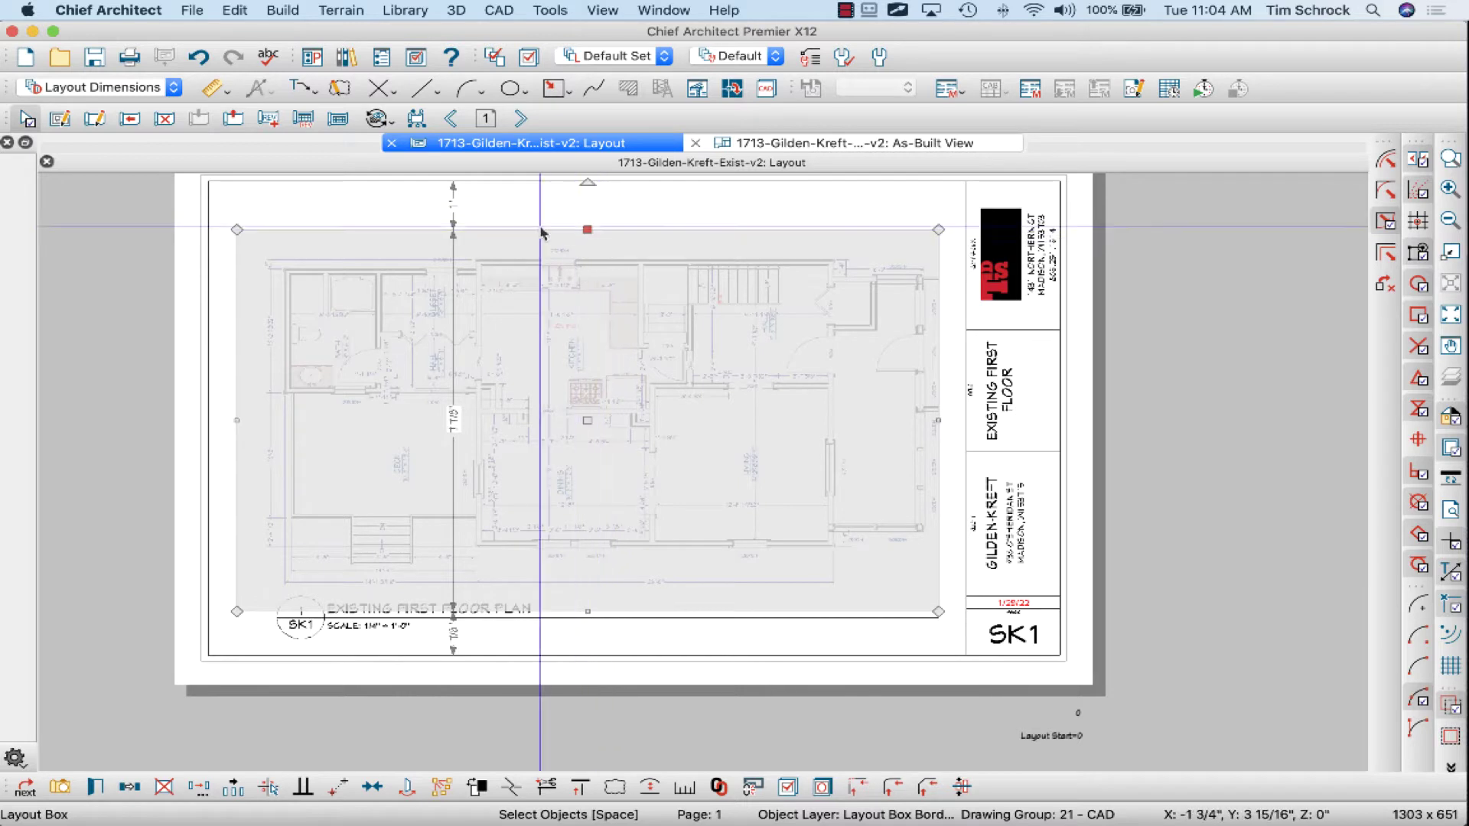
key(Escape)
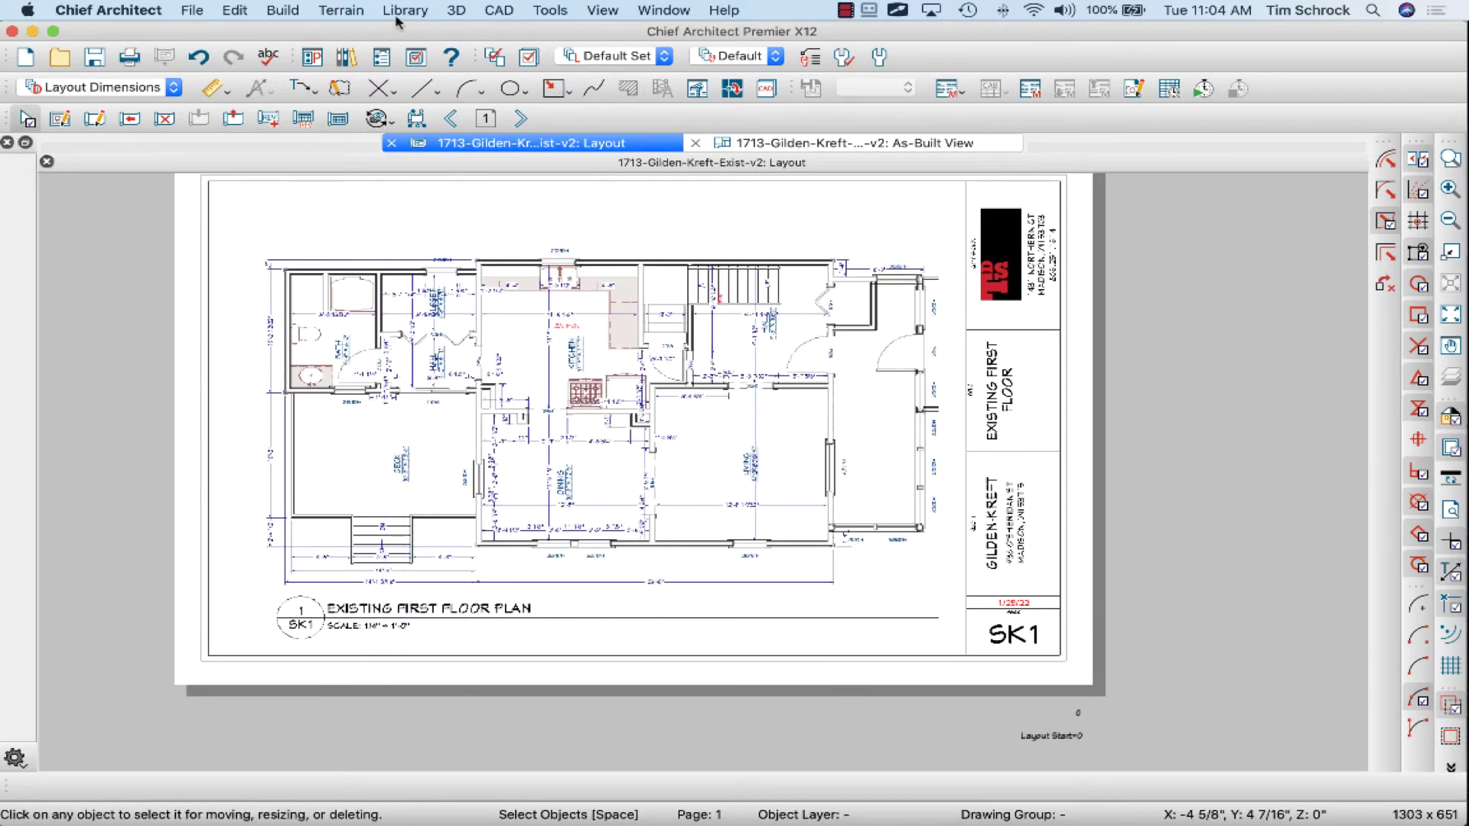
click(456, 10)
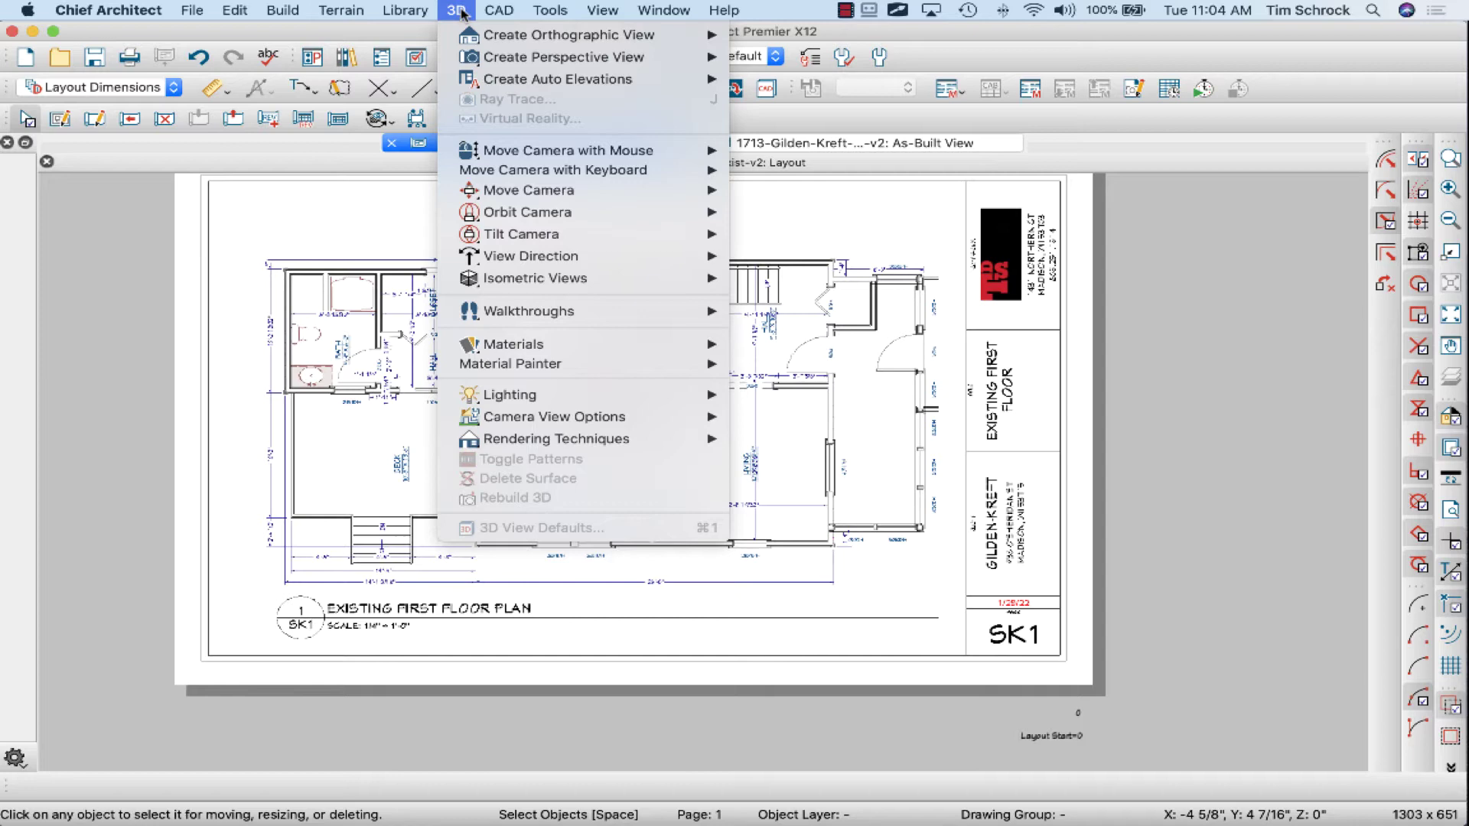
mouse_move(548, 9)
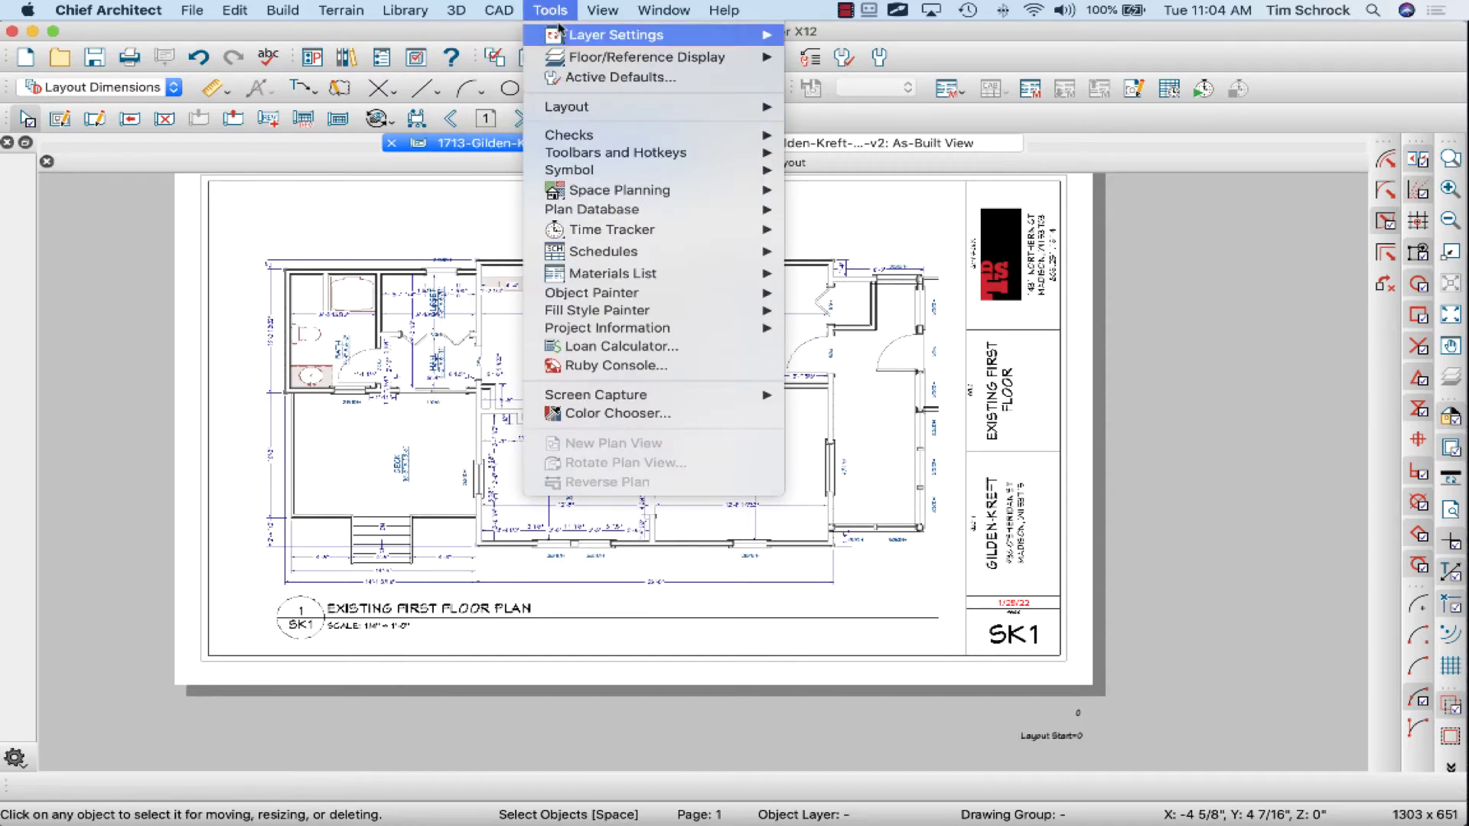
mouse_move(612, 113)
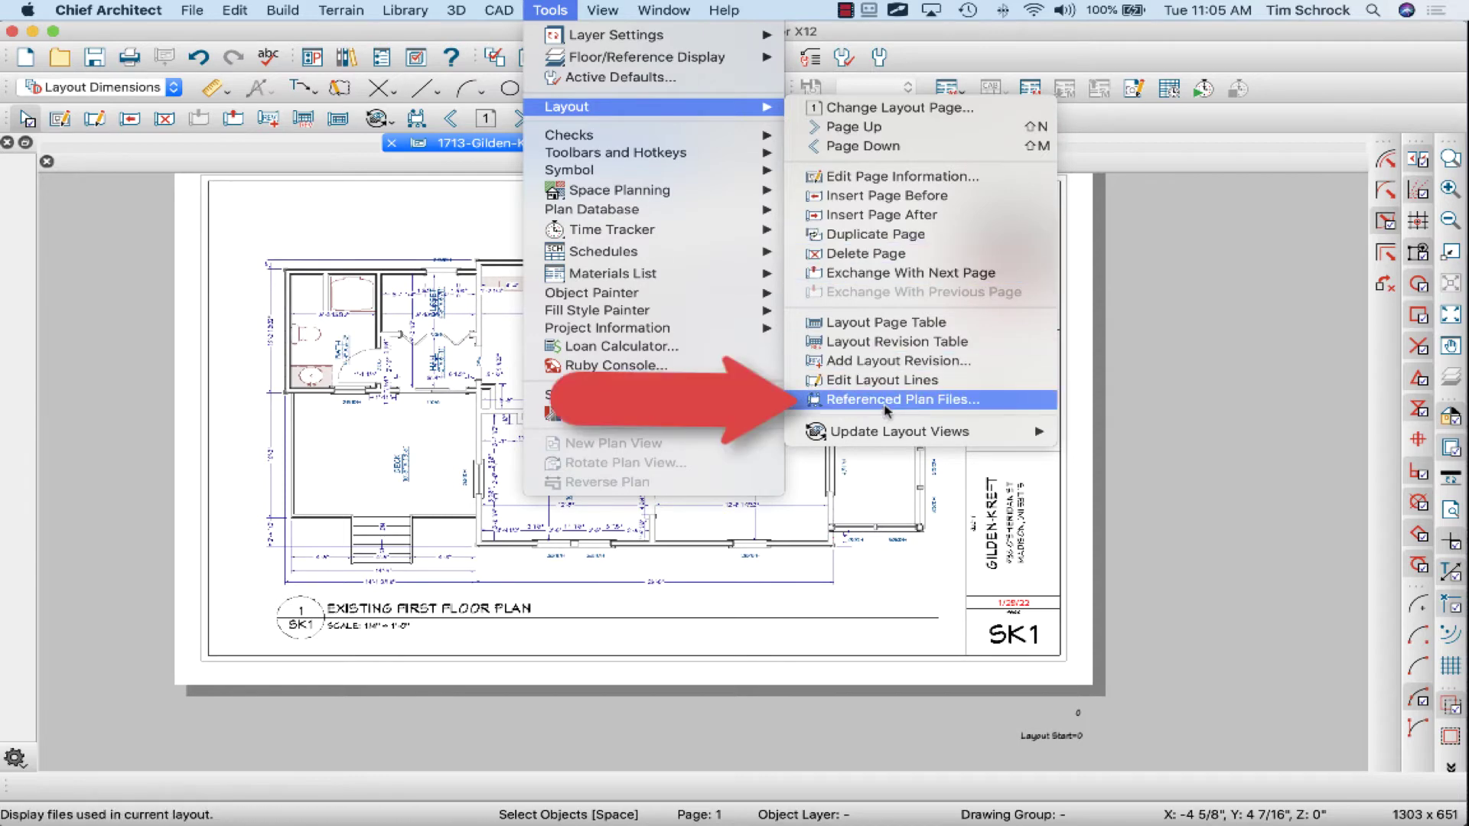
click(1180, 149)
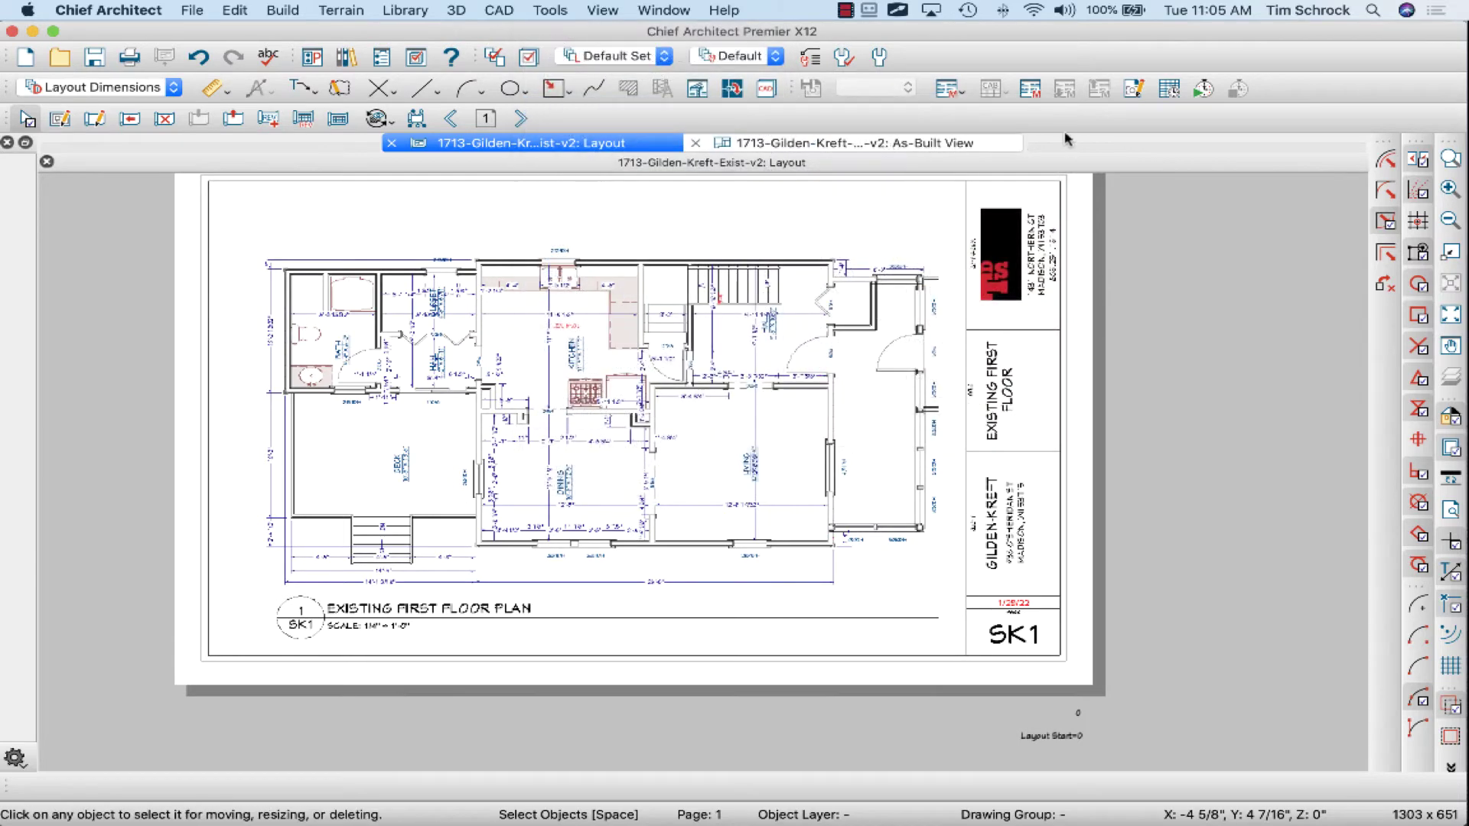
- Show the Referenced Plan Files list and read the referenced Exist-v1 plan path
click(414, 119)
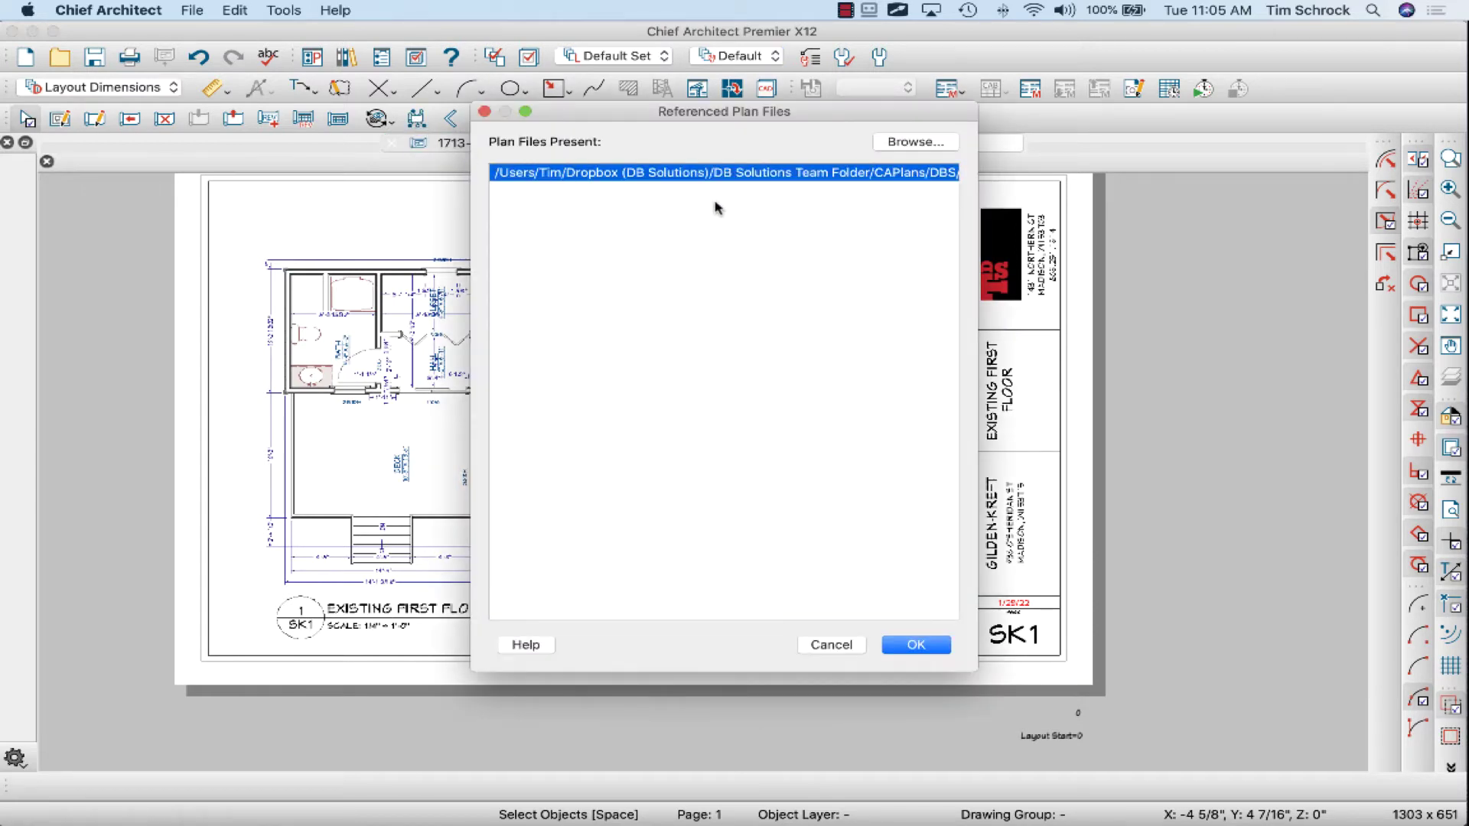
scroll(716, 208, right, 5)
scroll(716, 209, left, 5)
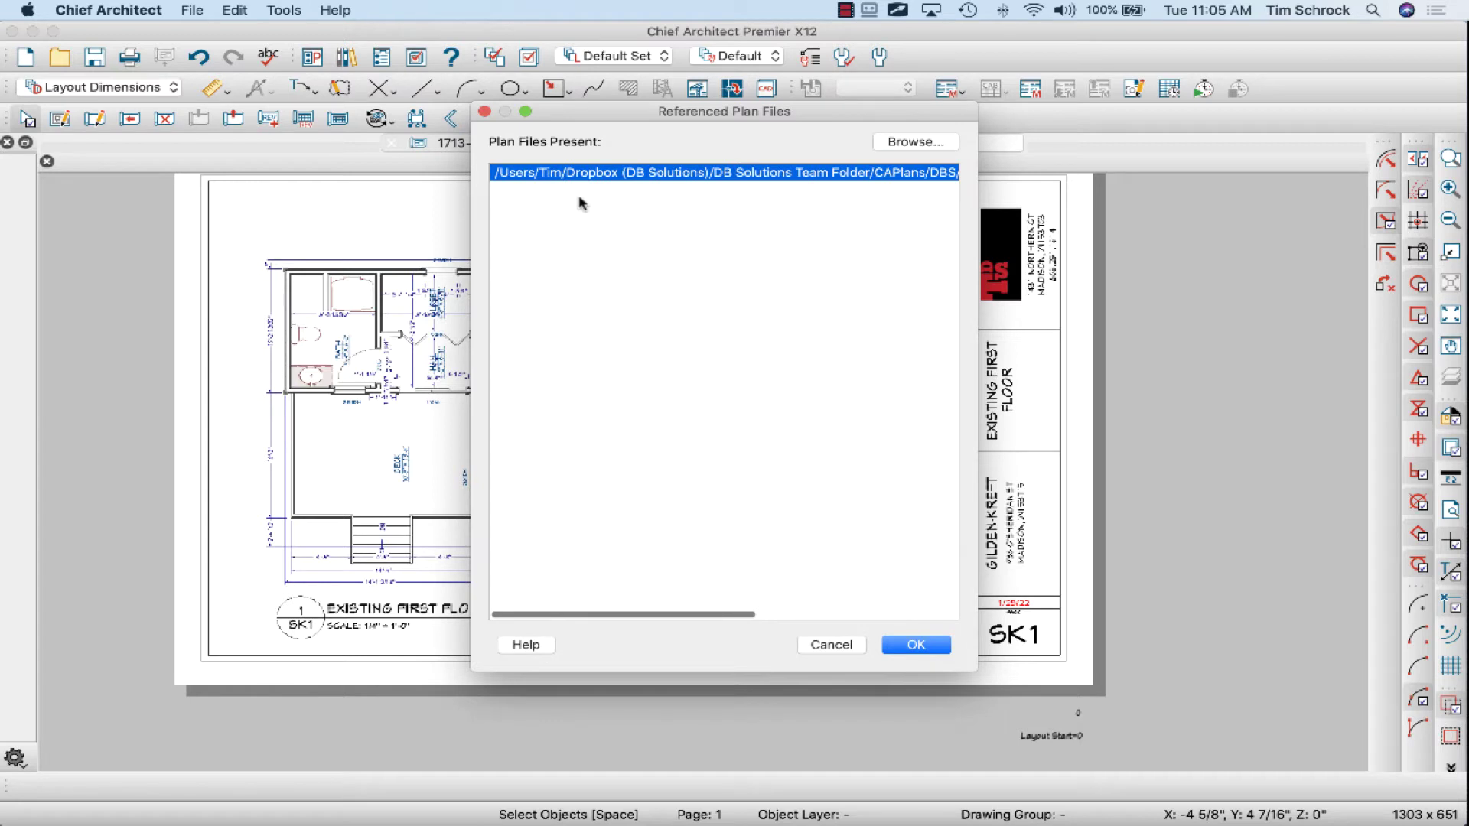
scroll(581, 203, right, 5)
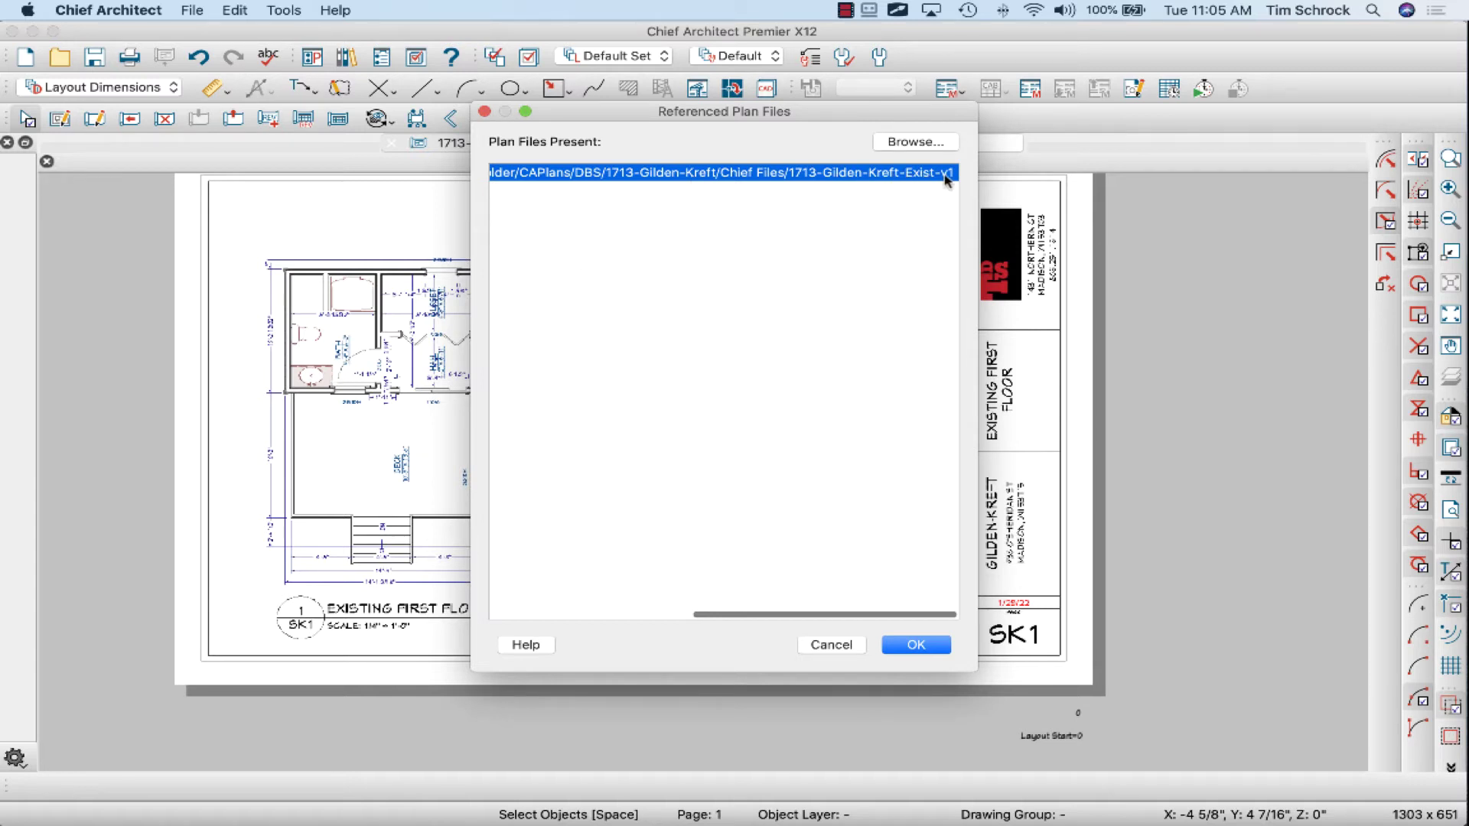
- Relink the layout to 1713-Gilden-Kreft-Exist-v2.plan, then advance to sheet SK3, the front elevation
click(916, 143)
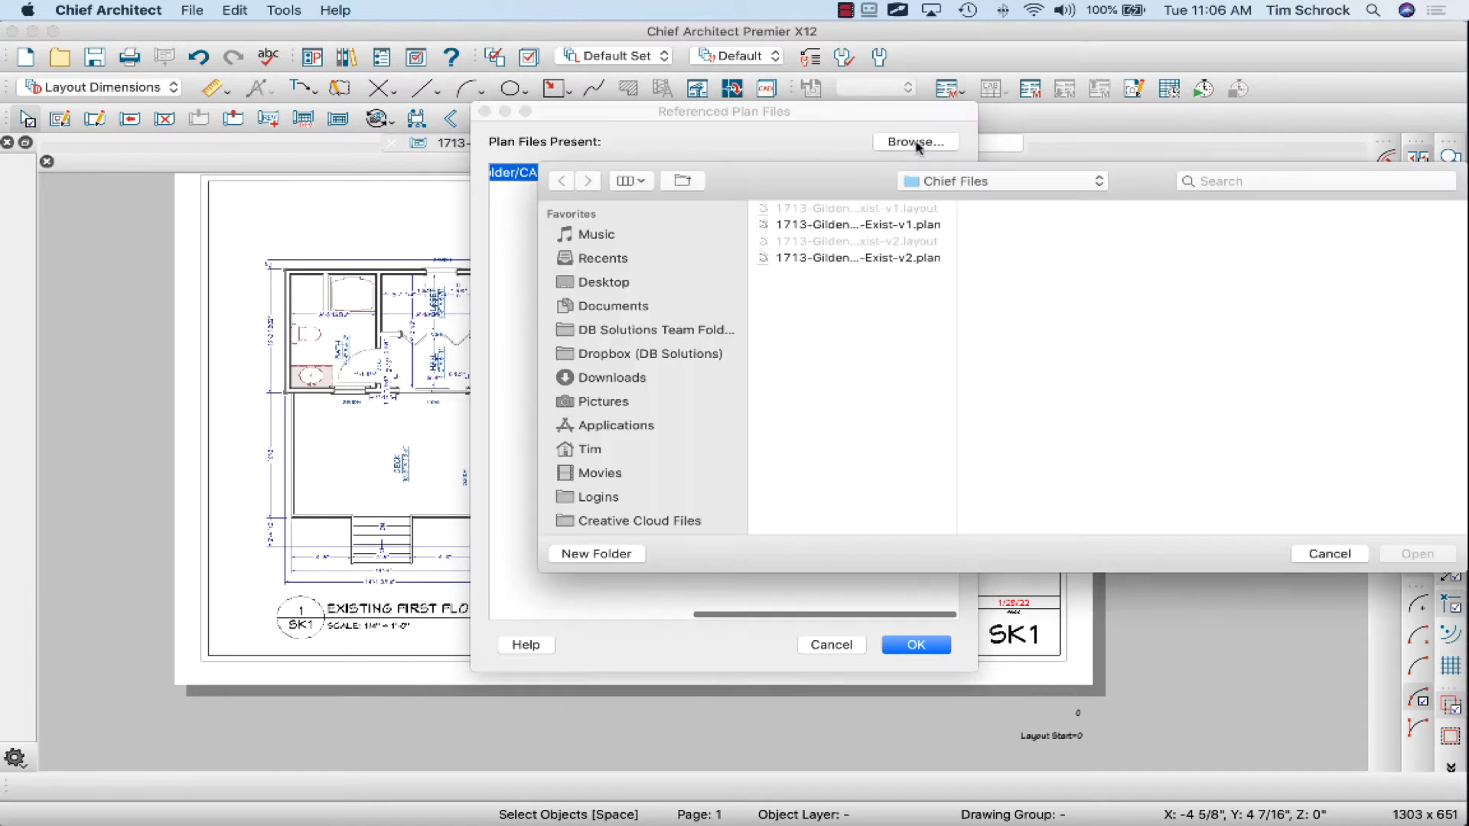
click(888, 261)
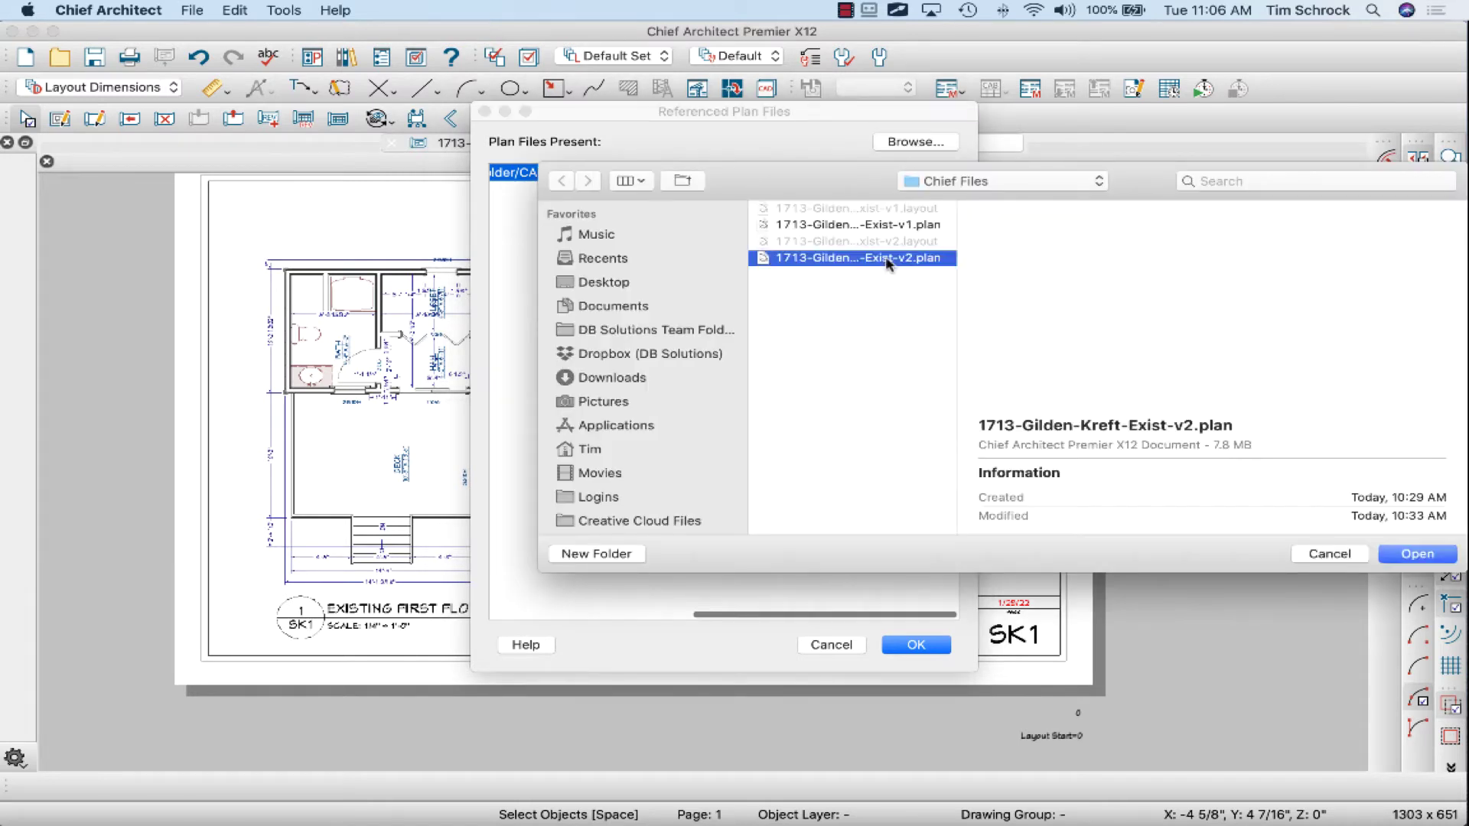
click(1416, 555)
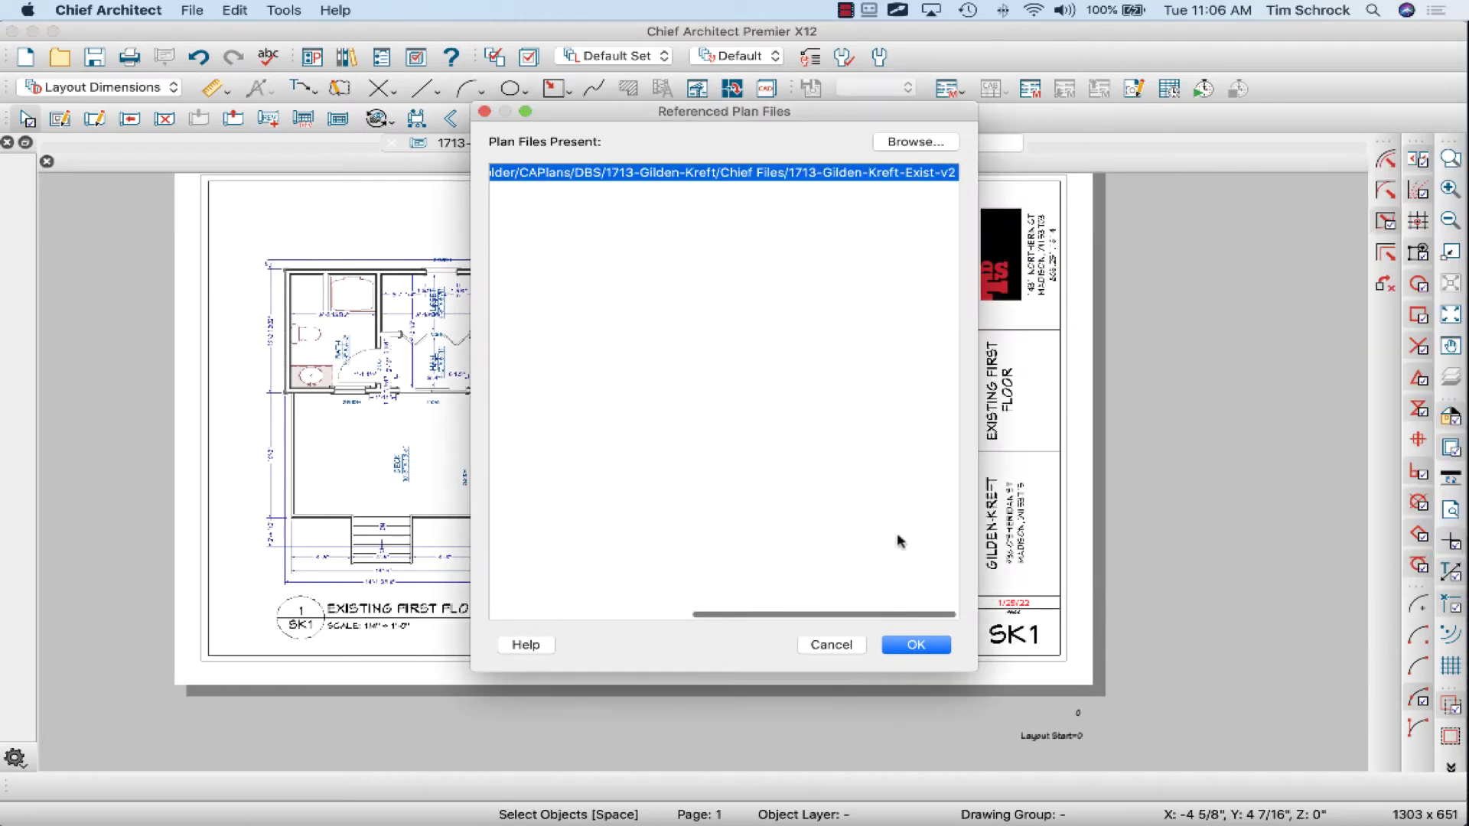
click(918, 645)
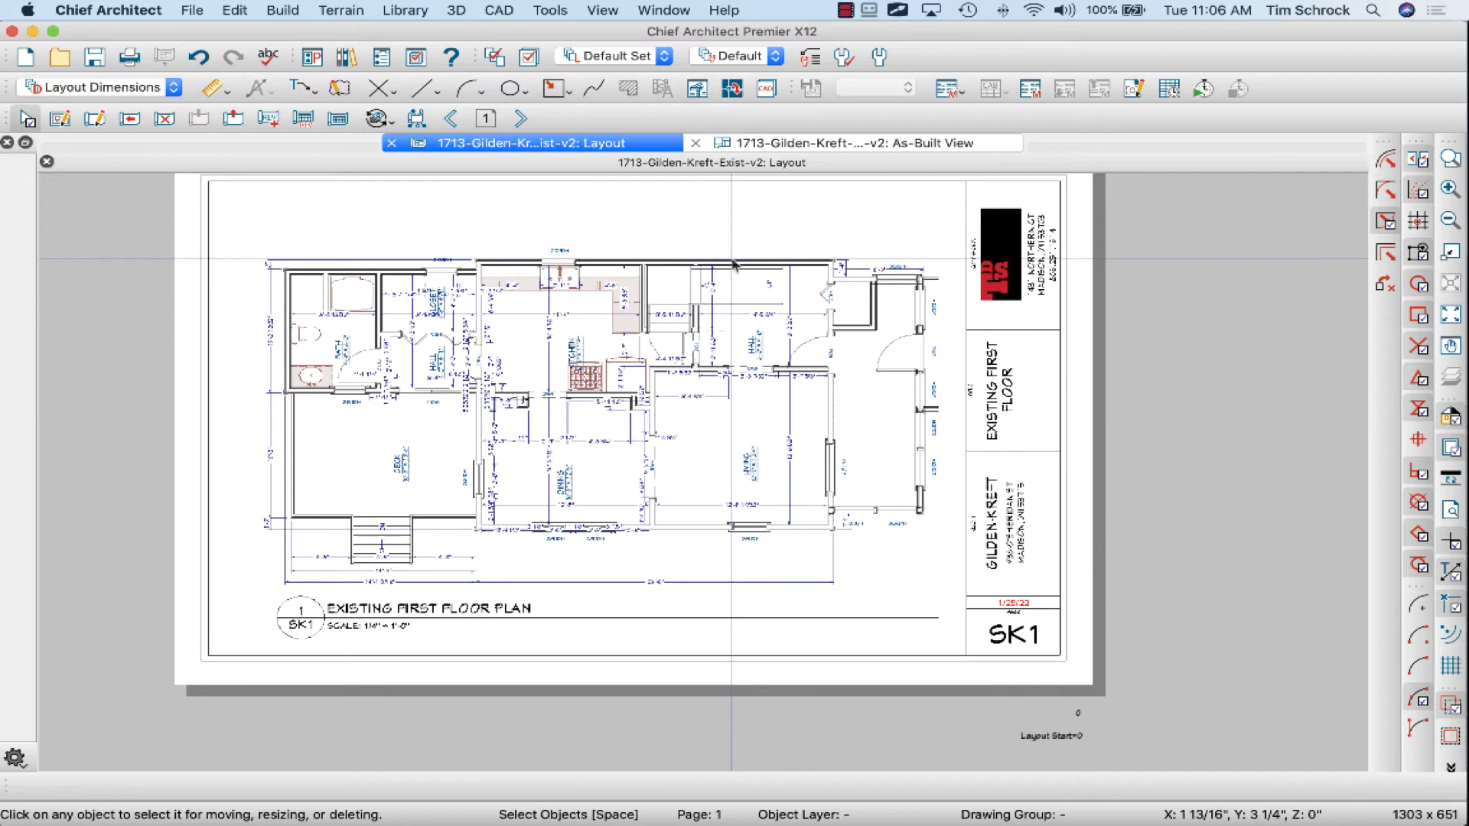
click(520, 117)
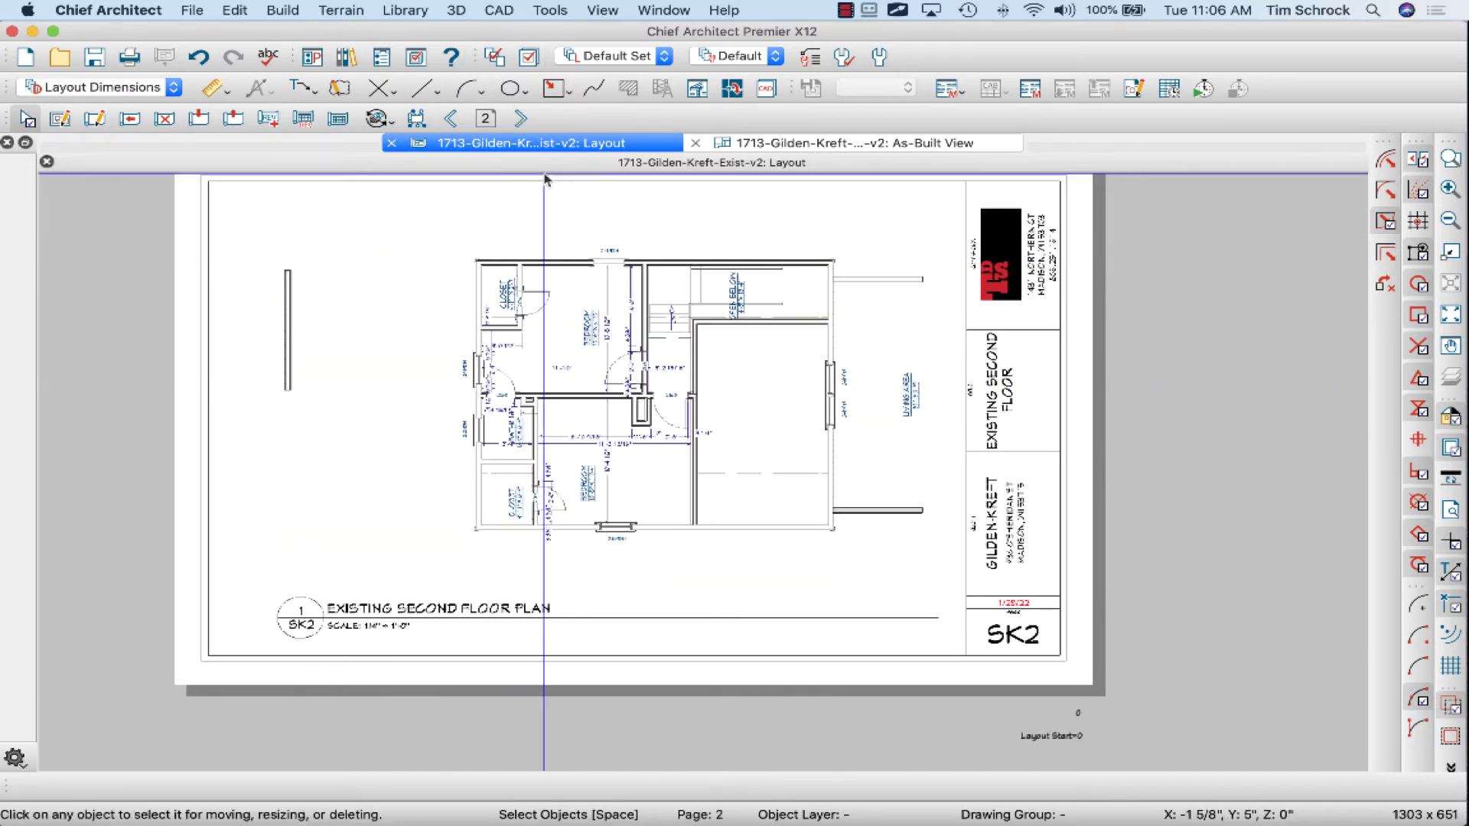
click(520, 120)
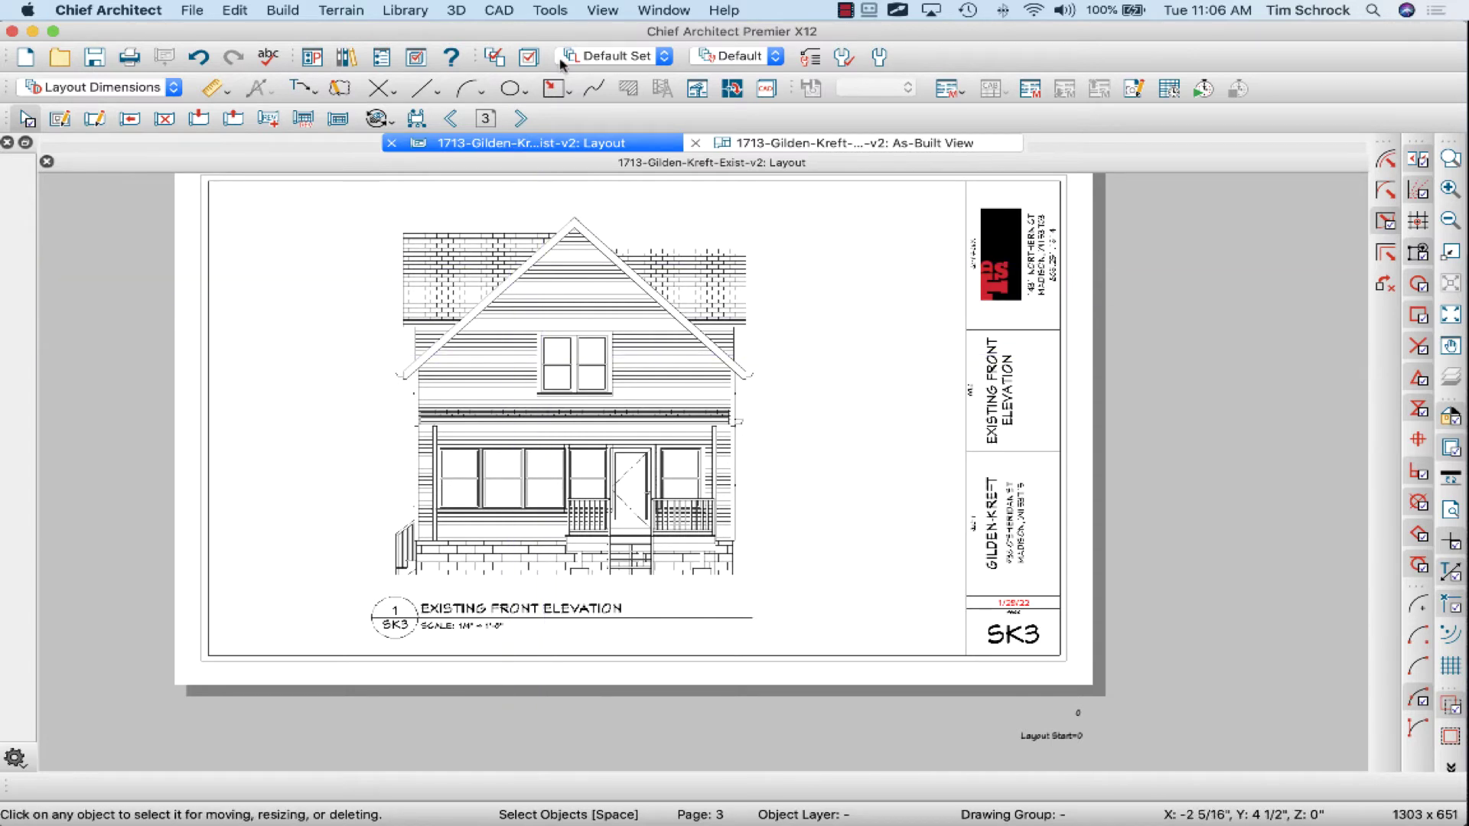
- Run Update All Plot Line Views from Tools > Layout > Update Layout Views
click(557, 15)
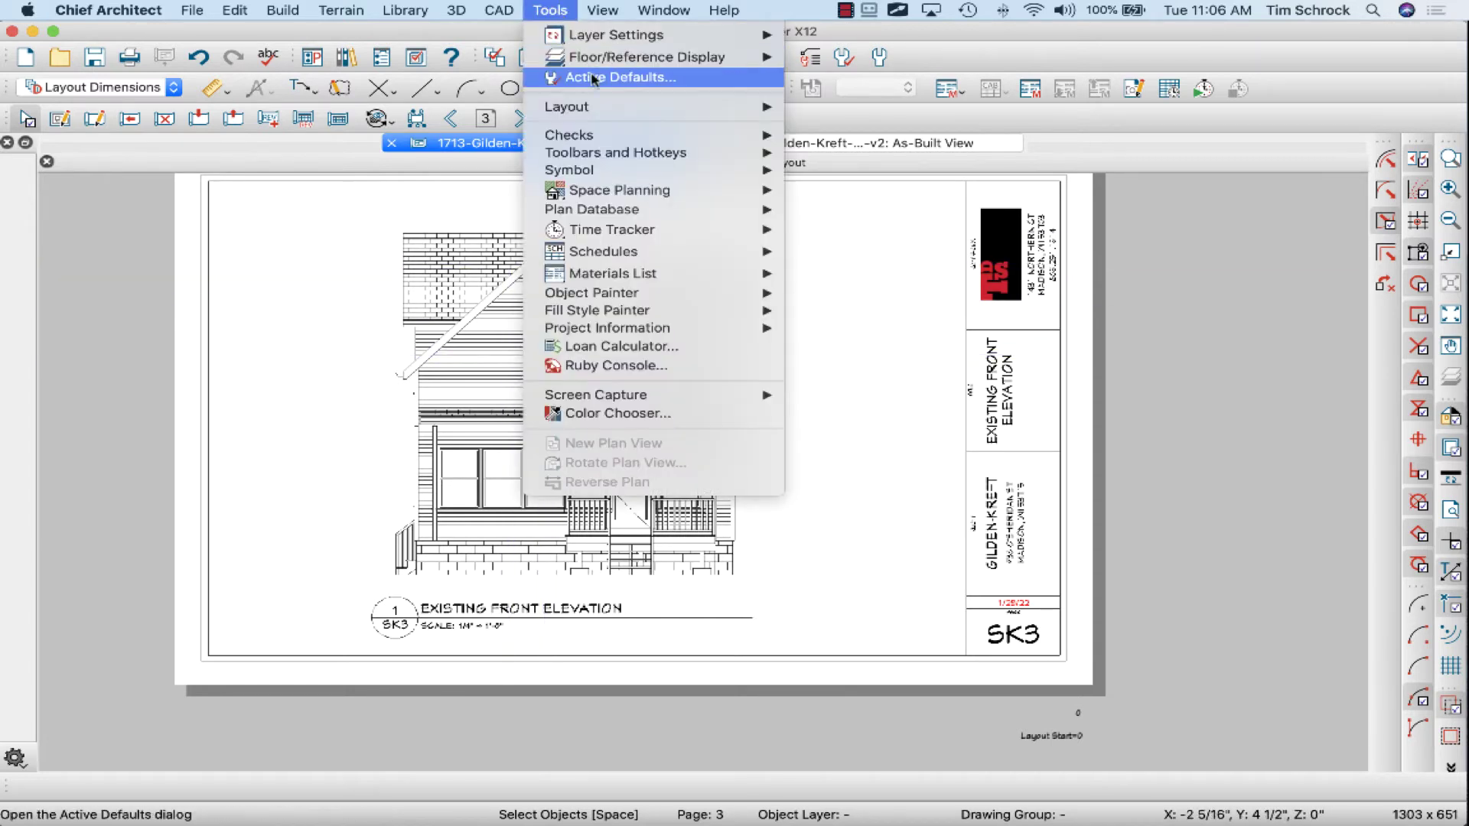
mouse_move(601, 109)
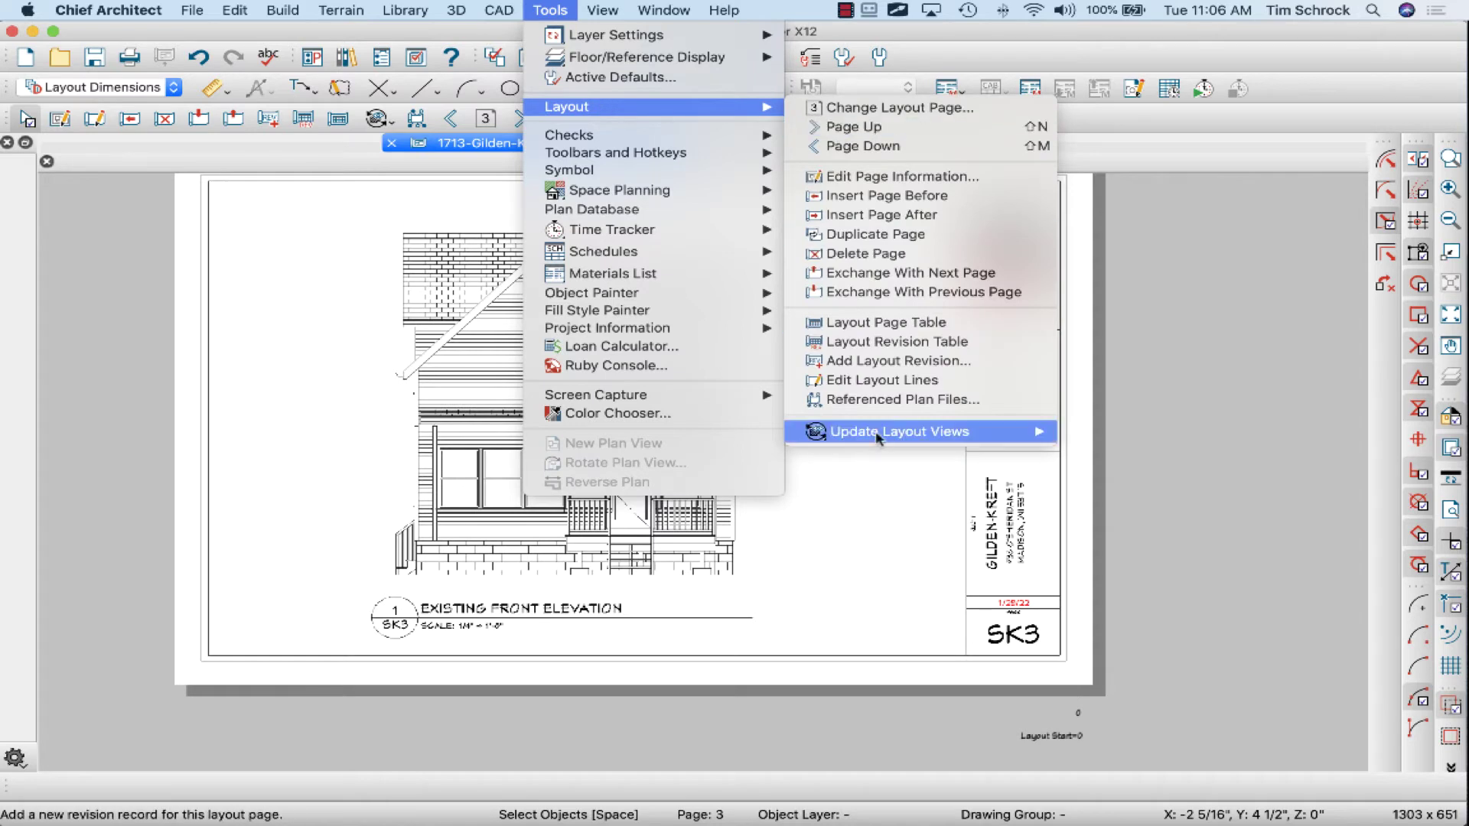
mouse_move(880, 435)
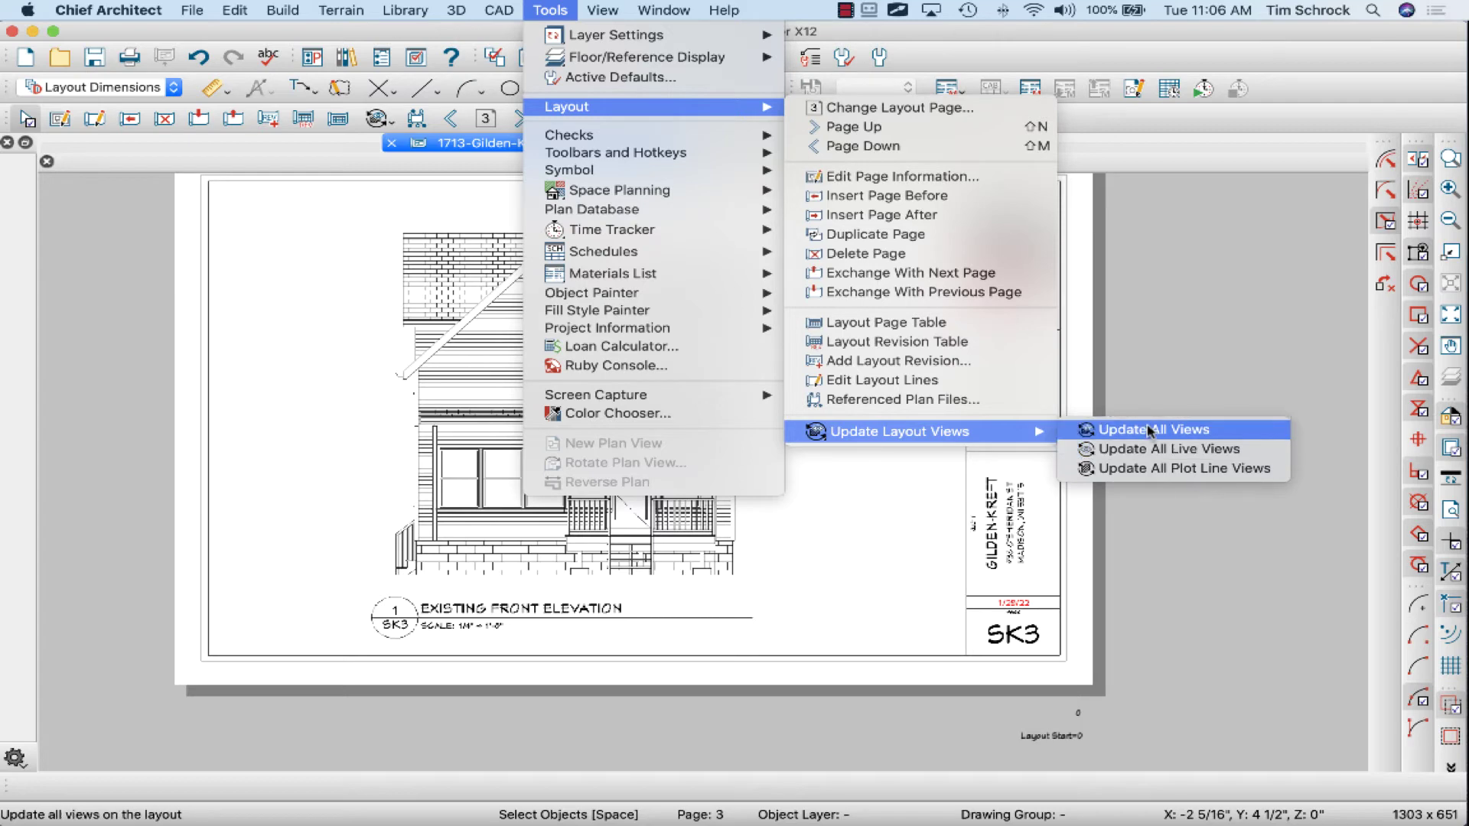
click(1150, 470)
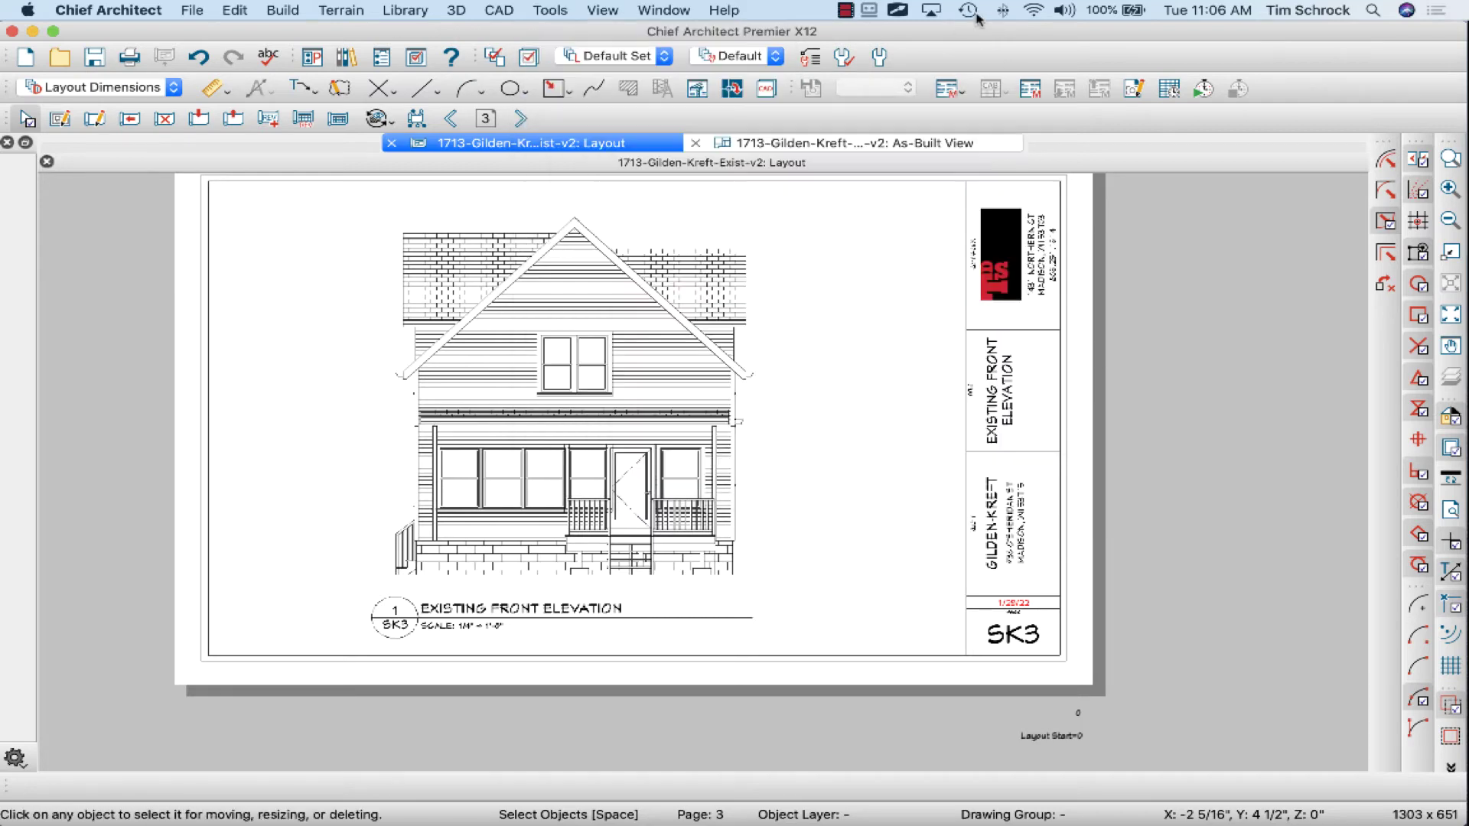
- Update all layout views so SK3's front elevation shows the full gable roof
click(375, 120)
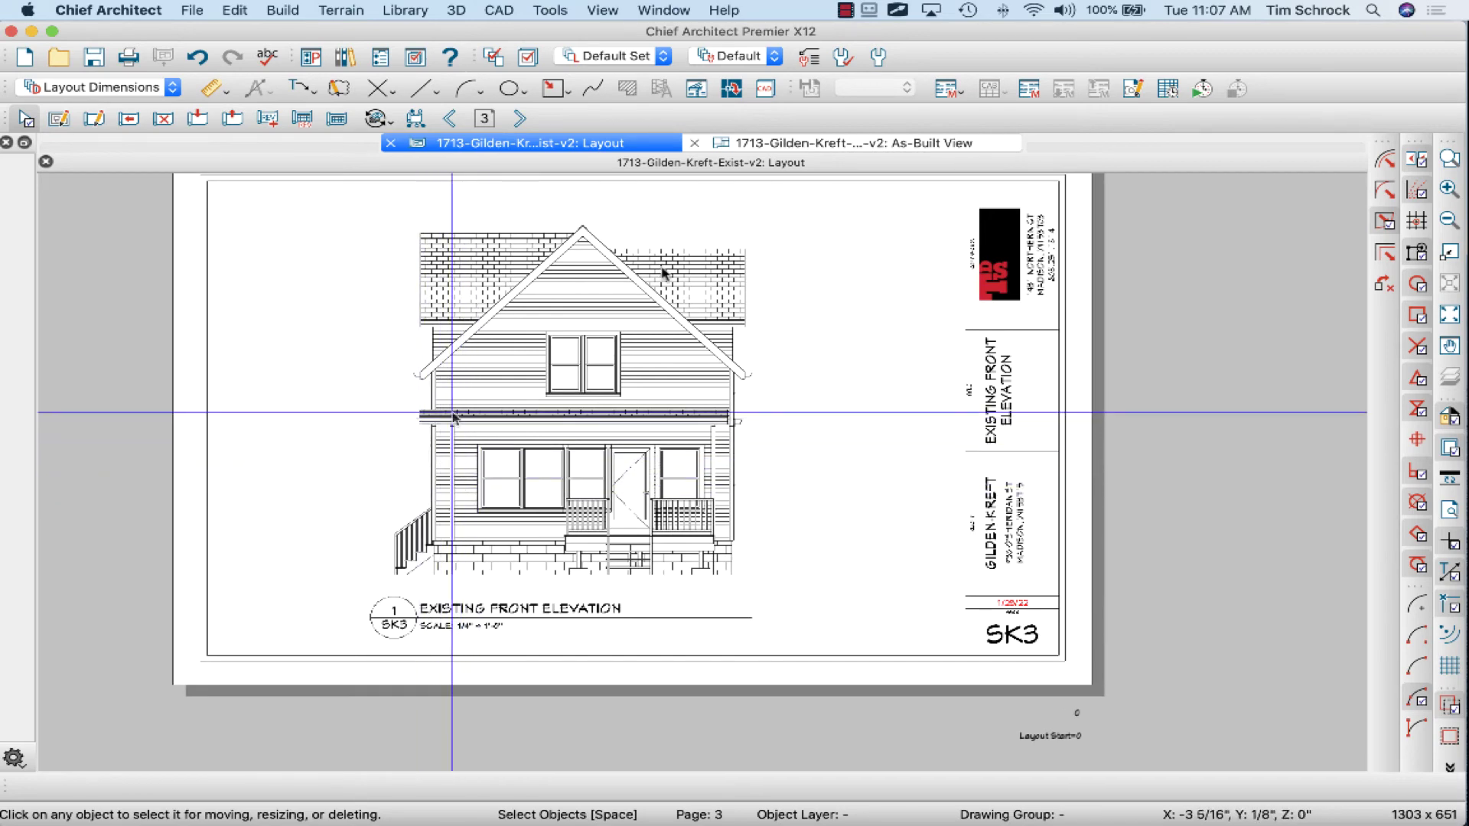
- Set a lower-wall window in the As-Built plan to 32 wide
click(816, 145)
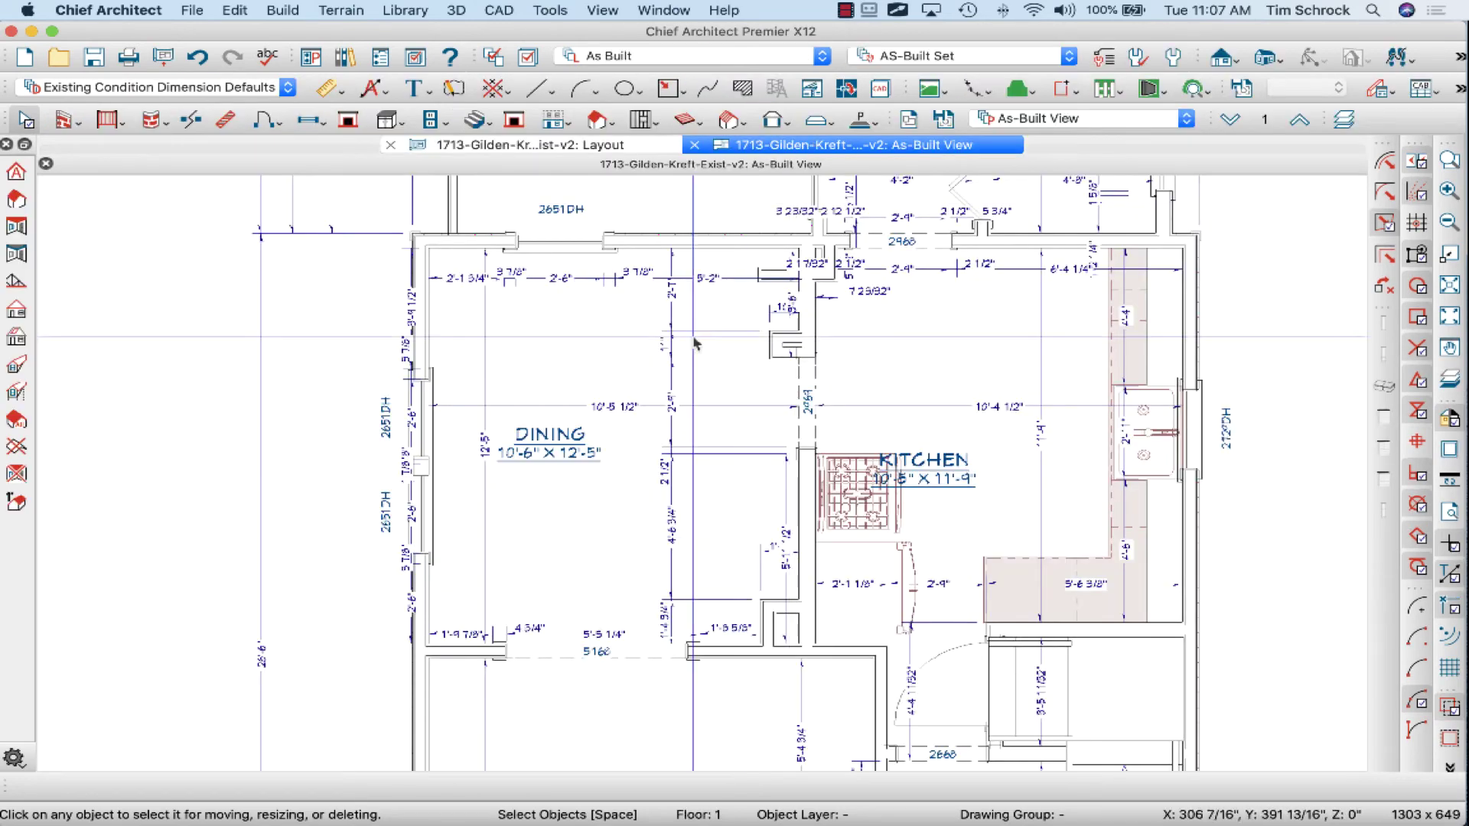
scroll(692, 349, down, 3)
scroll(673, 524, down, 3)
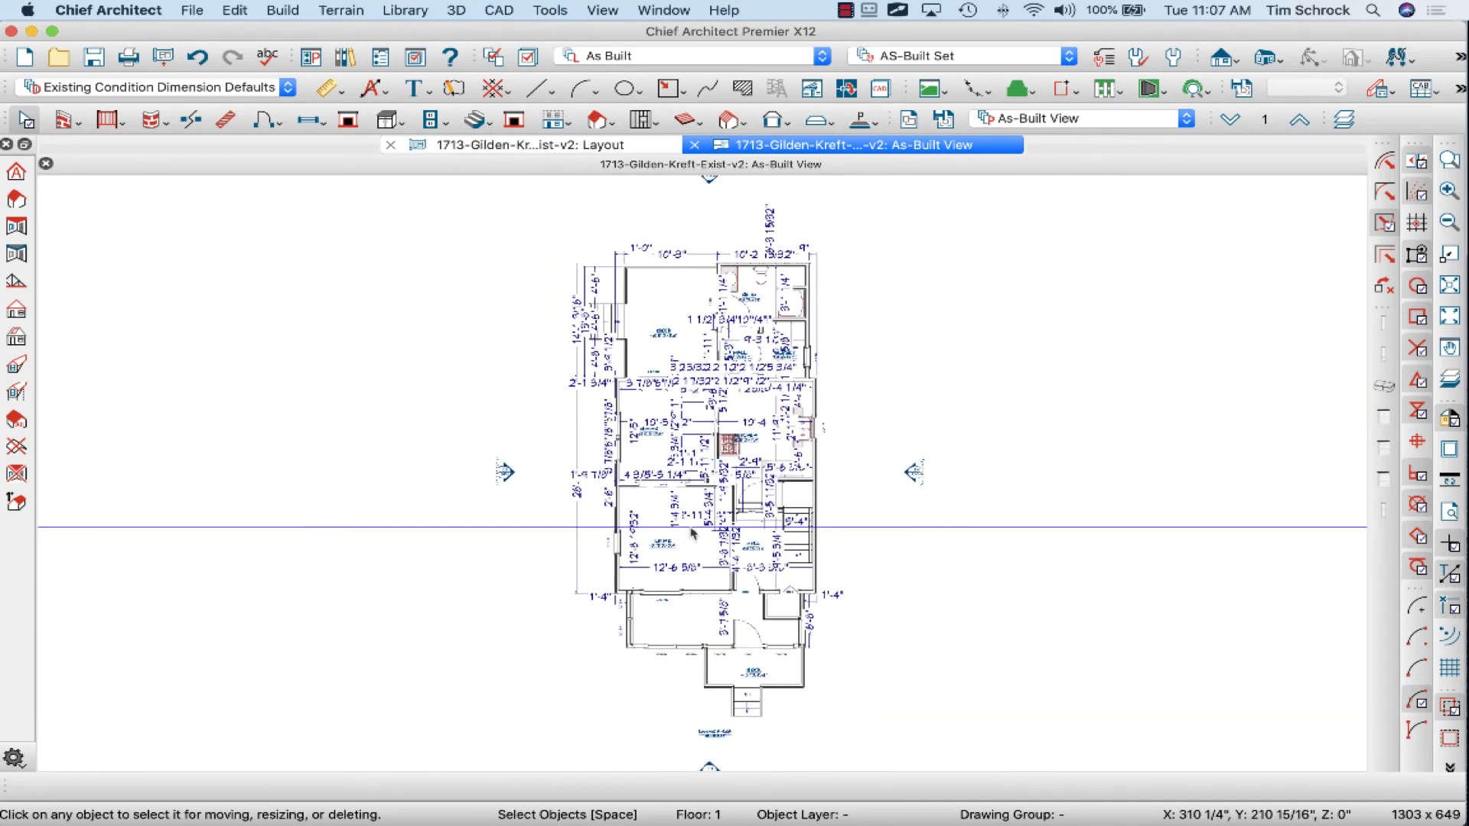
scroll(669, 666, up, 5)
scroll(679, 659, up, 3)
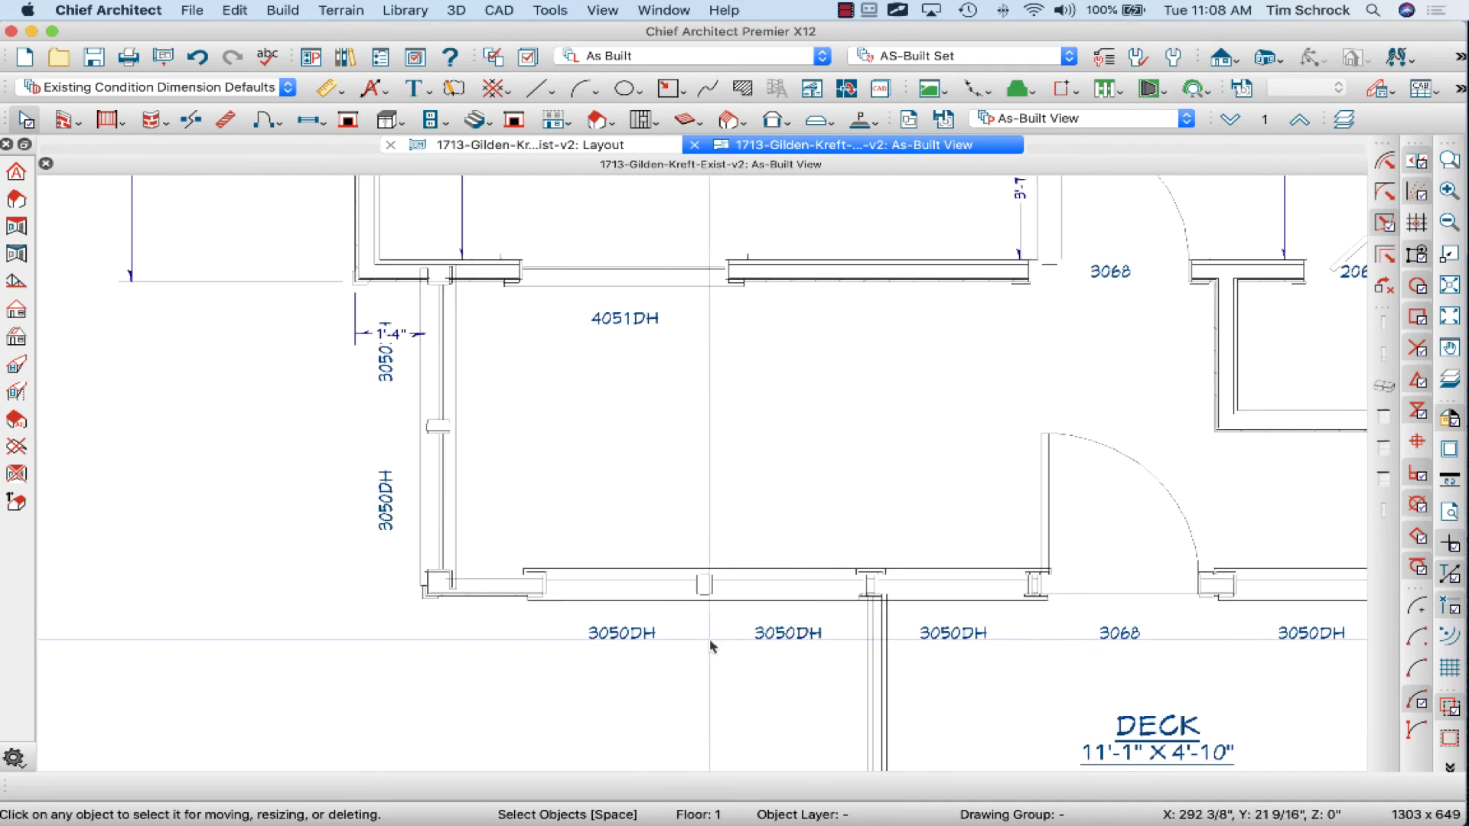
double_click(944, 586)
text(32)
click(1039, 798)
- Shift that window left along the lower wall and return to the SK3 layout sheet
drag(944, 589, 727, 591)
scroll(727, 591, down, 5)
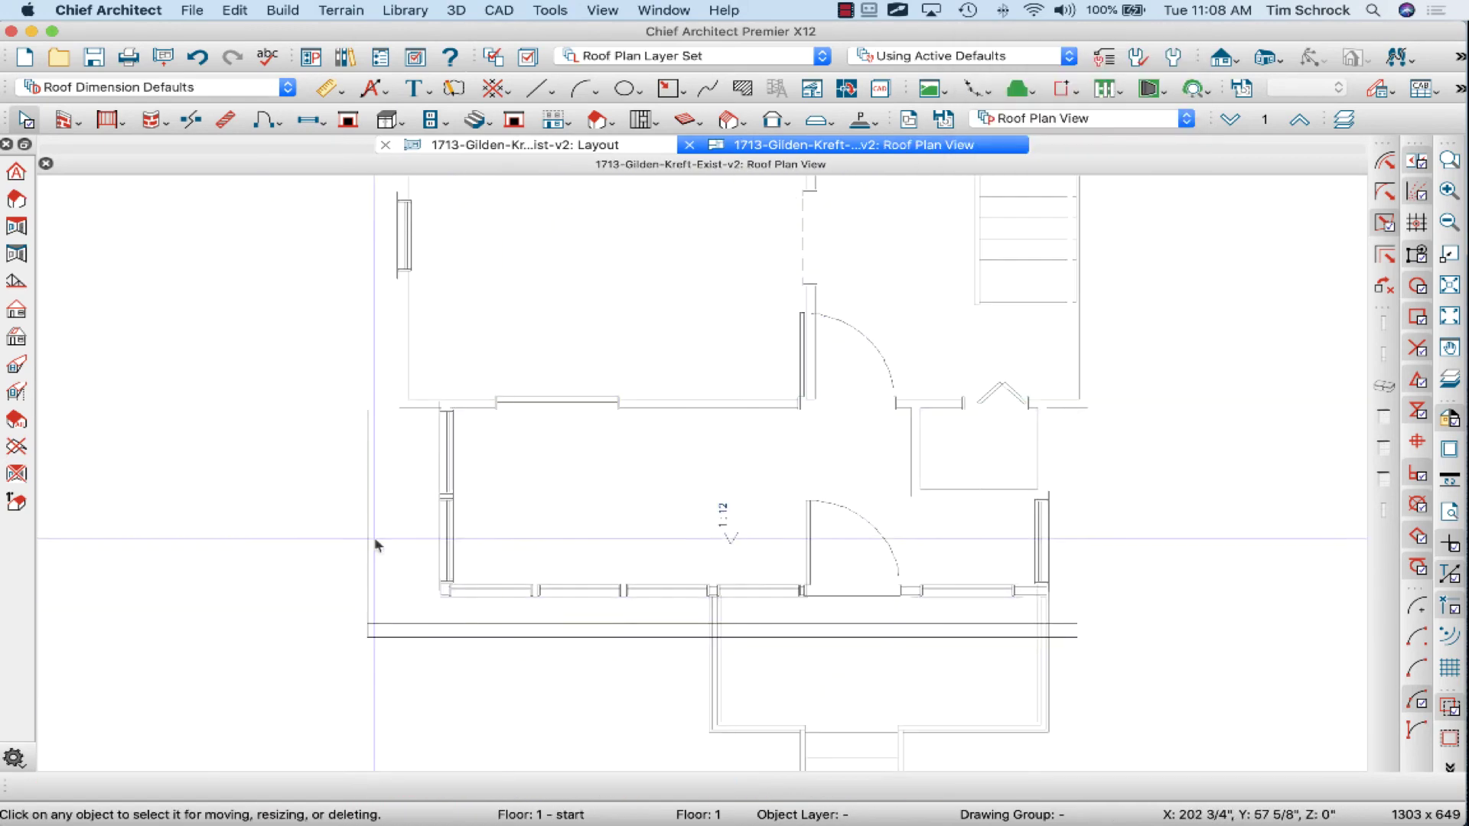
click(599, 146)
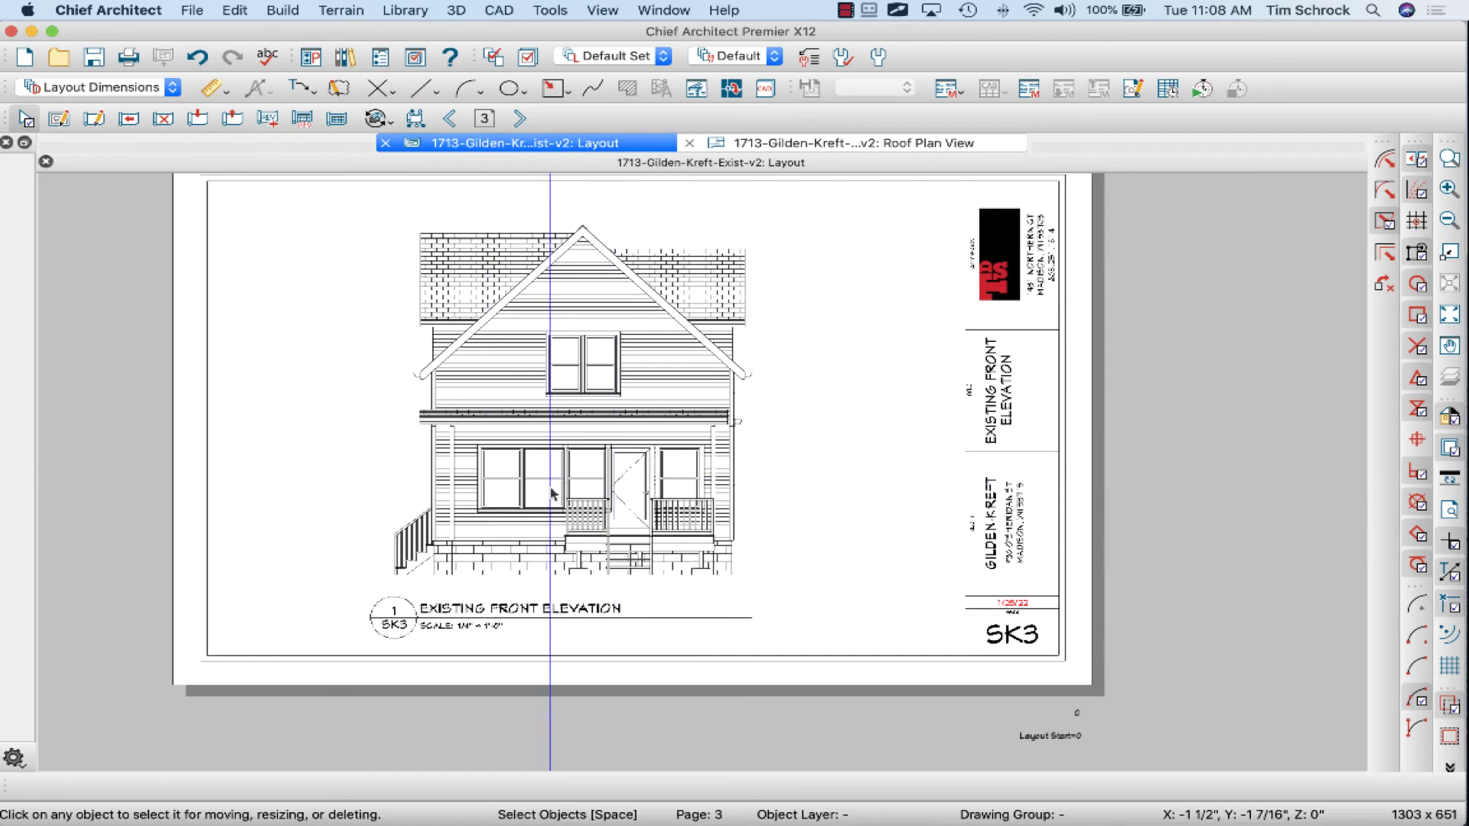
- Update the selected front elevation view on SK3 to reflect the window changes
click(472, 398)
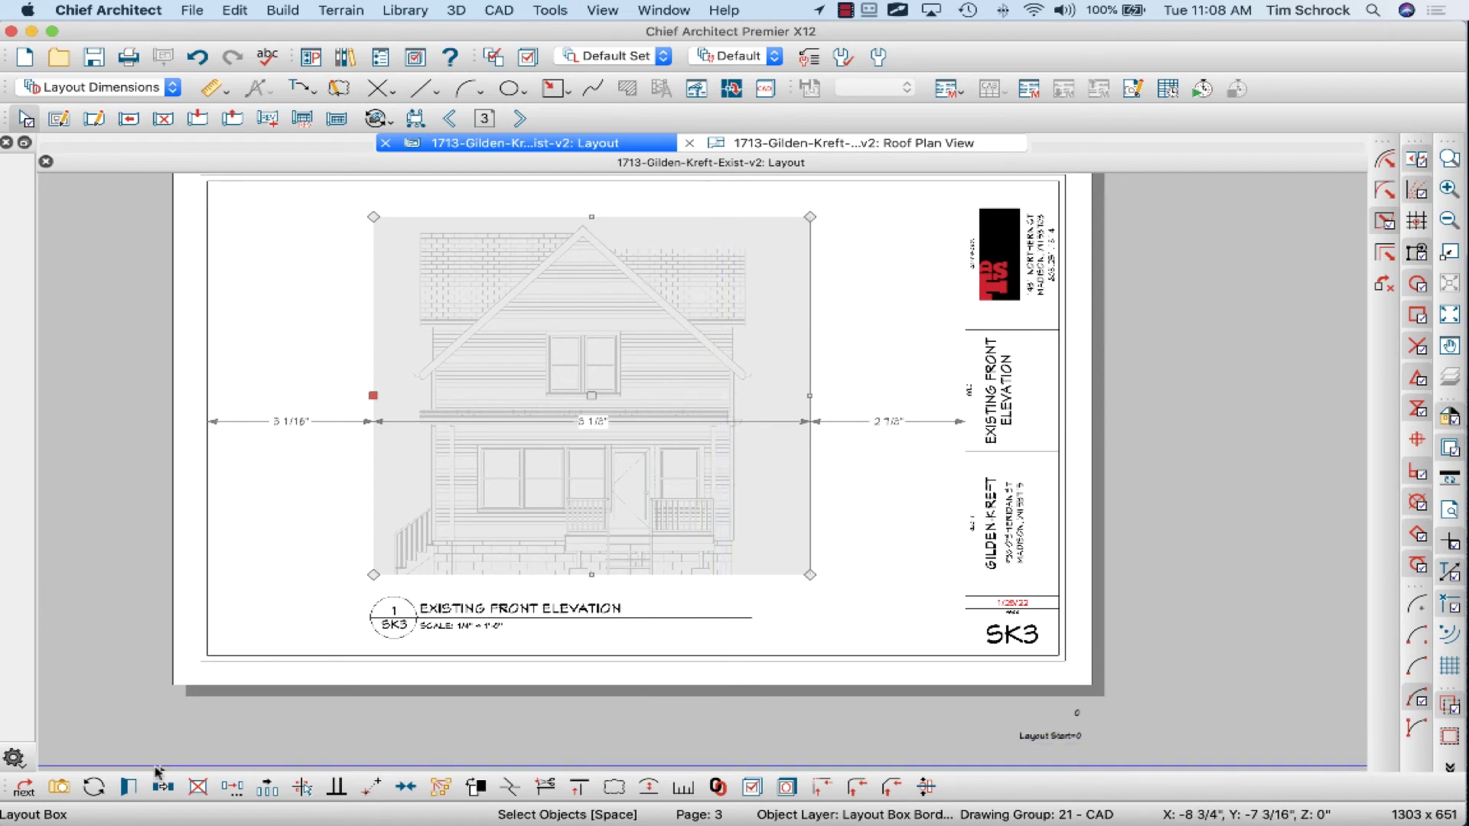
click(93, 786)
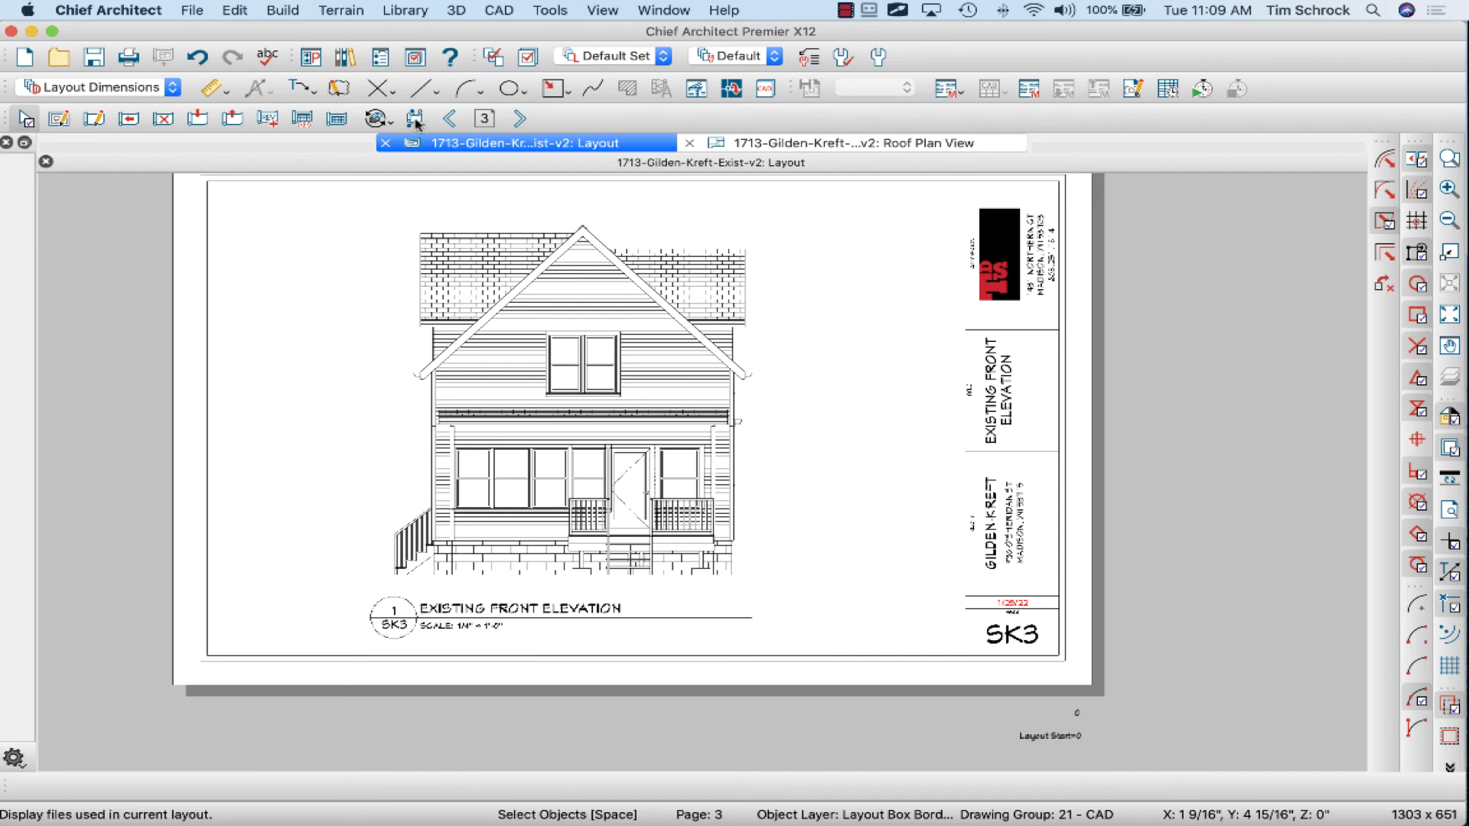
click(548, 10)
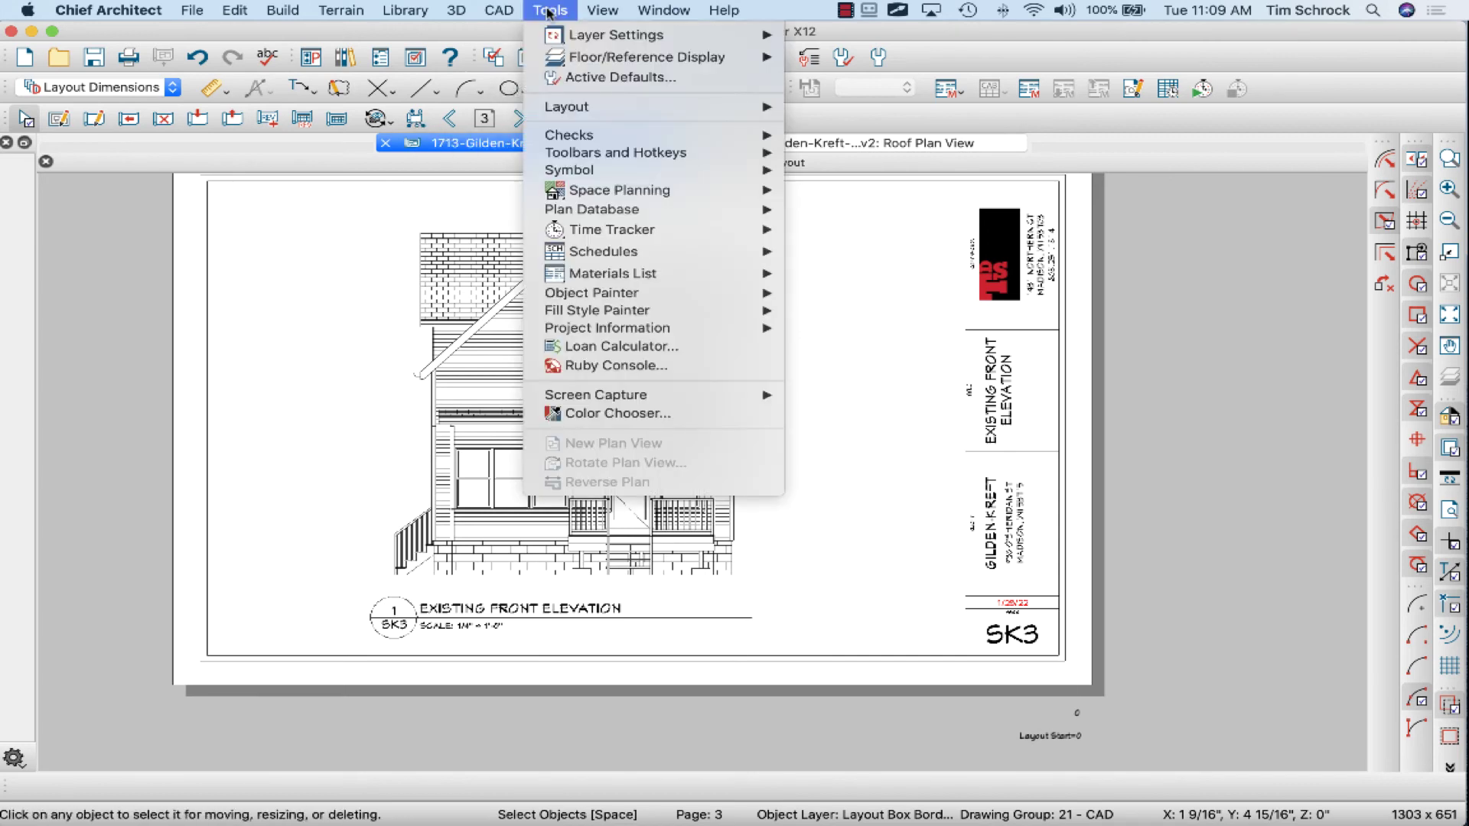
mouse_move(569, 111)
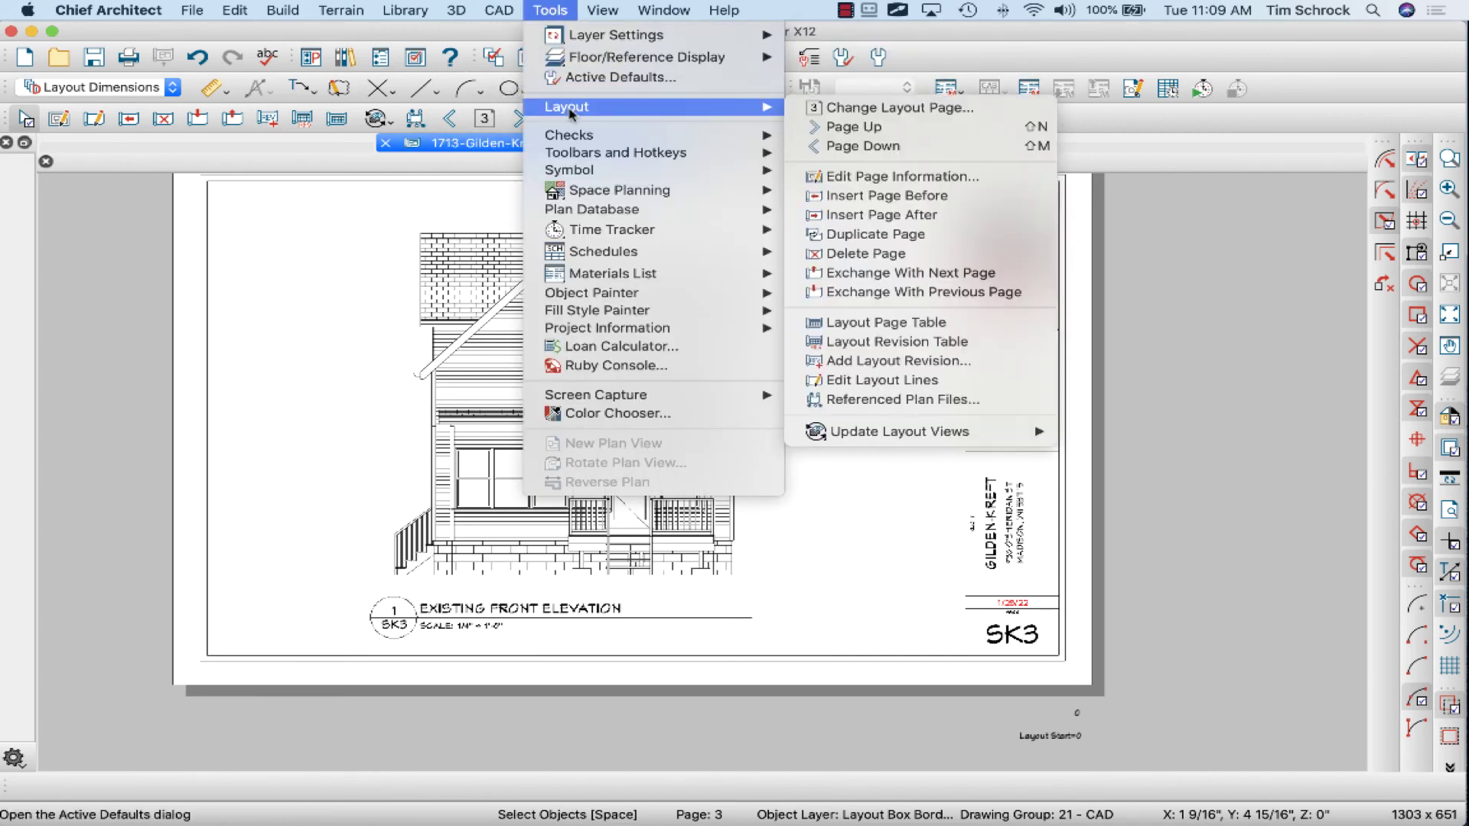
click(911, 403)
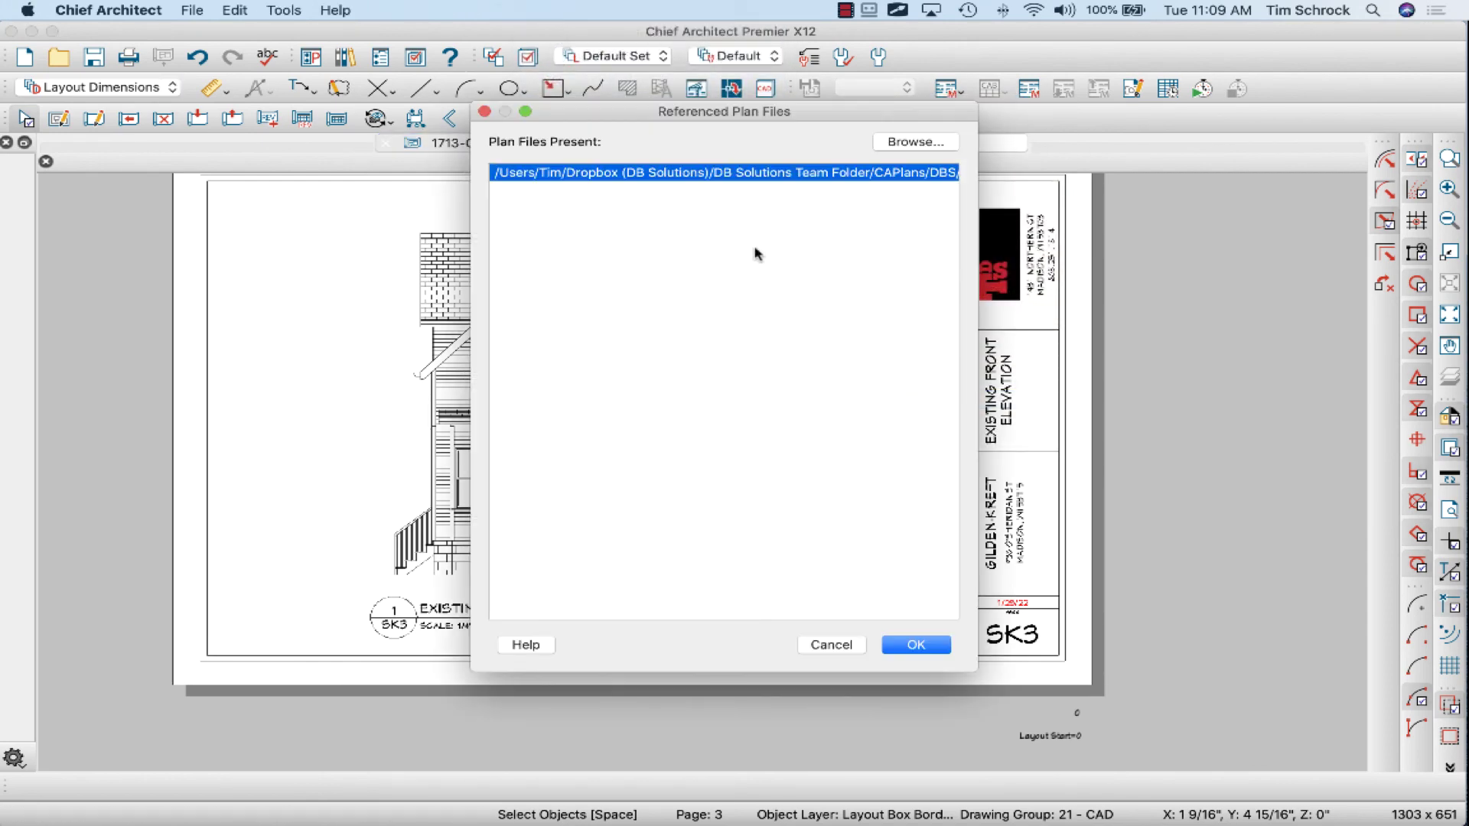
scroll(811, 194, right, 5)
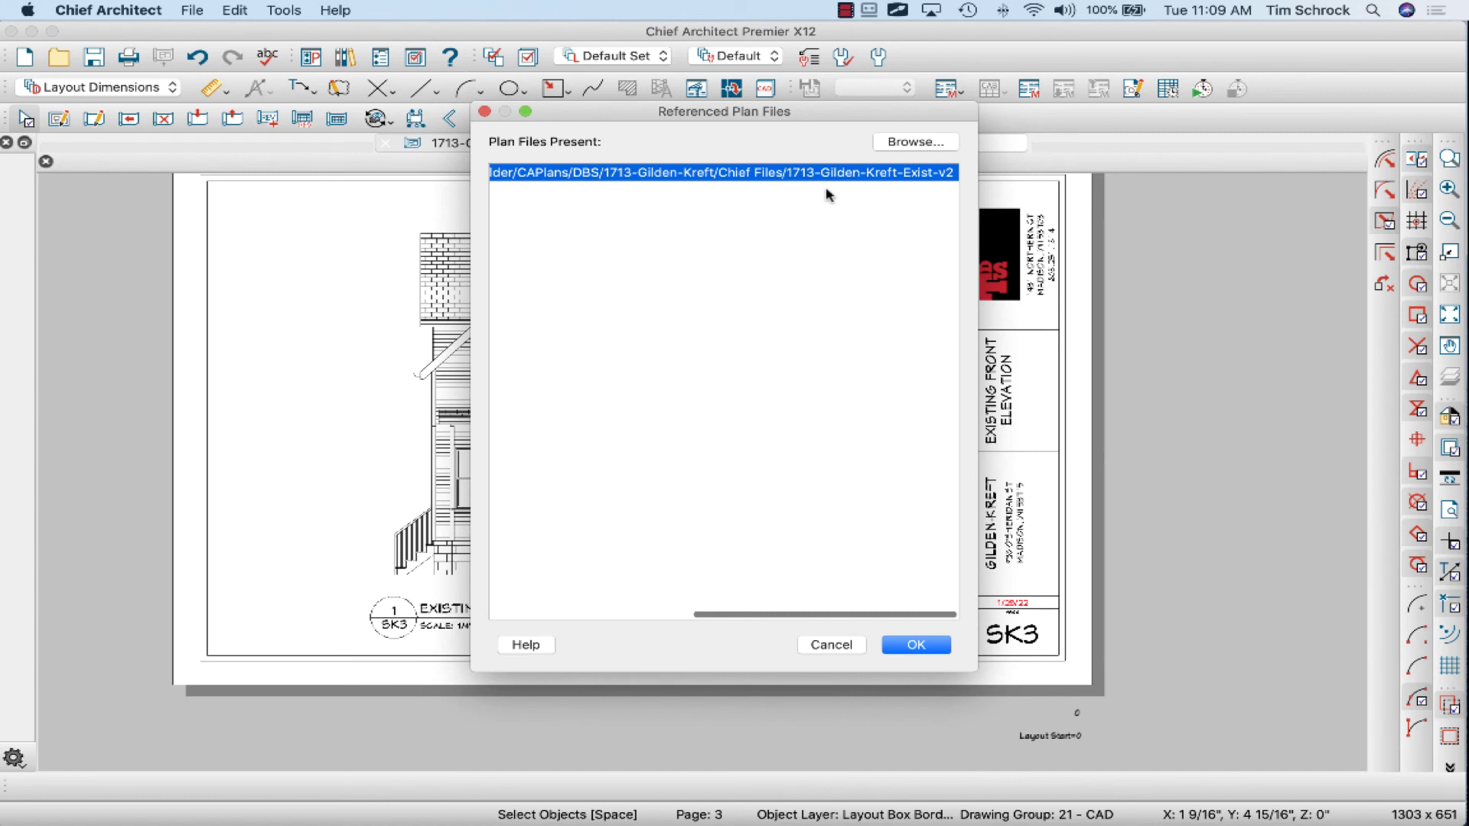
click(892, 145)
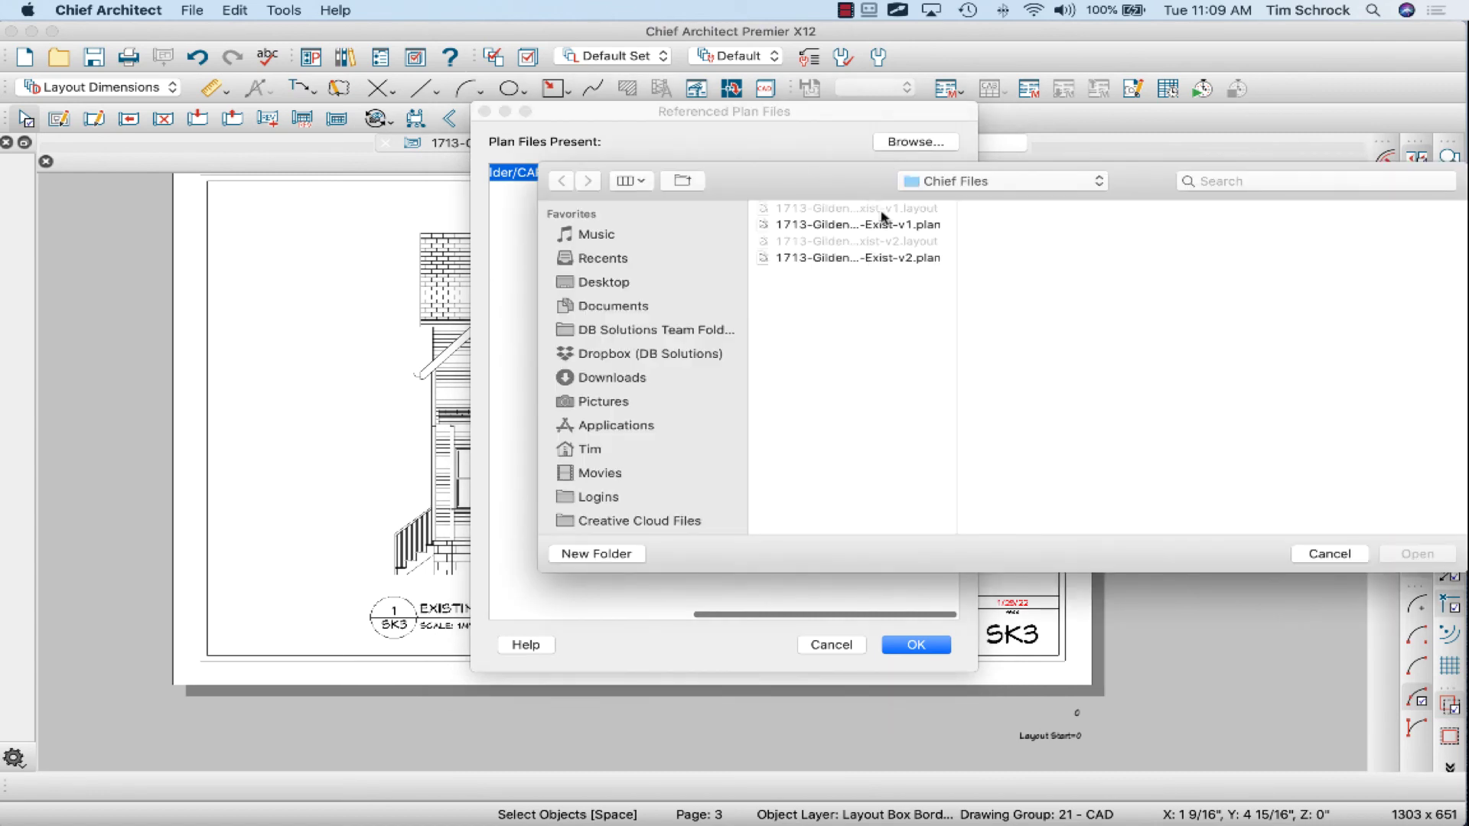
click(1327, 554)
click(927, 646)
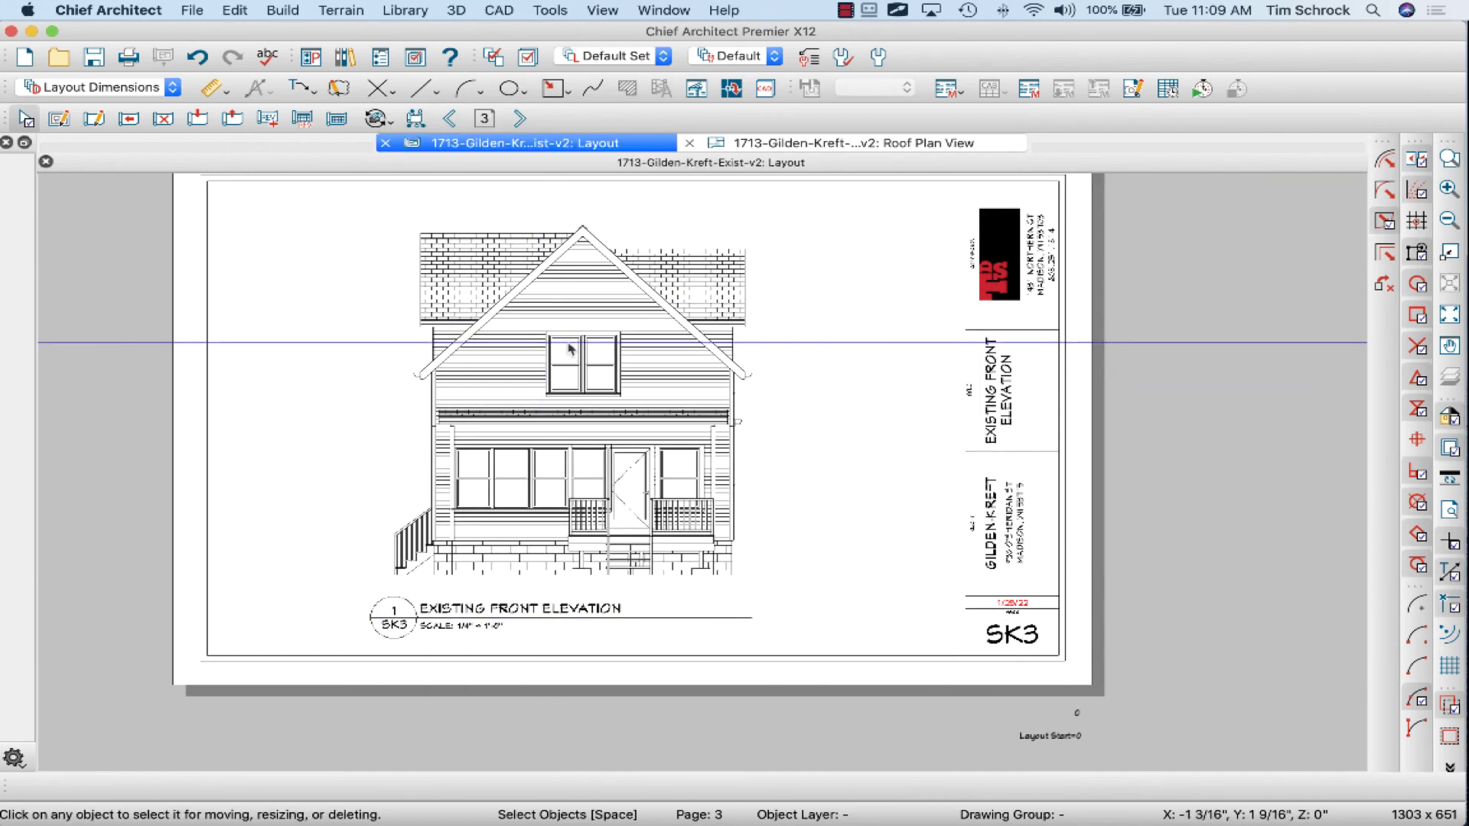
- Run Update All Views from Tools > Layout > Update Layout Views, redrawing SK3's elevation
click(545, 10)
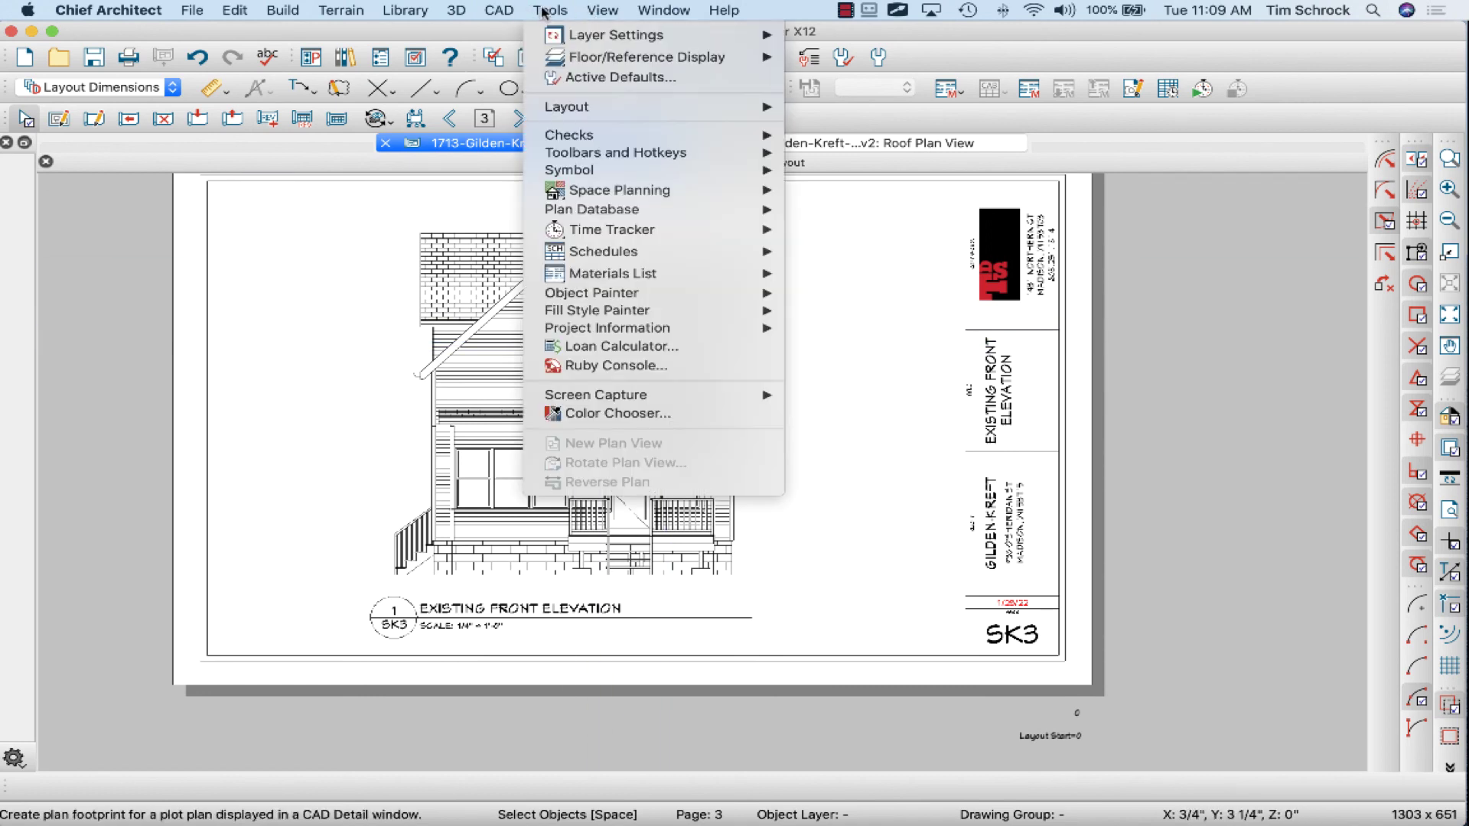
mouse_move(673, 113)
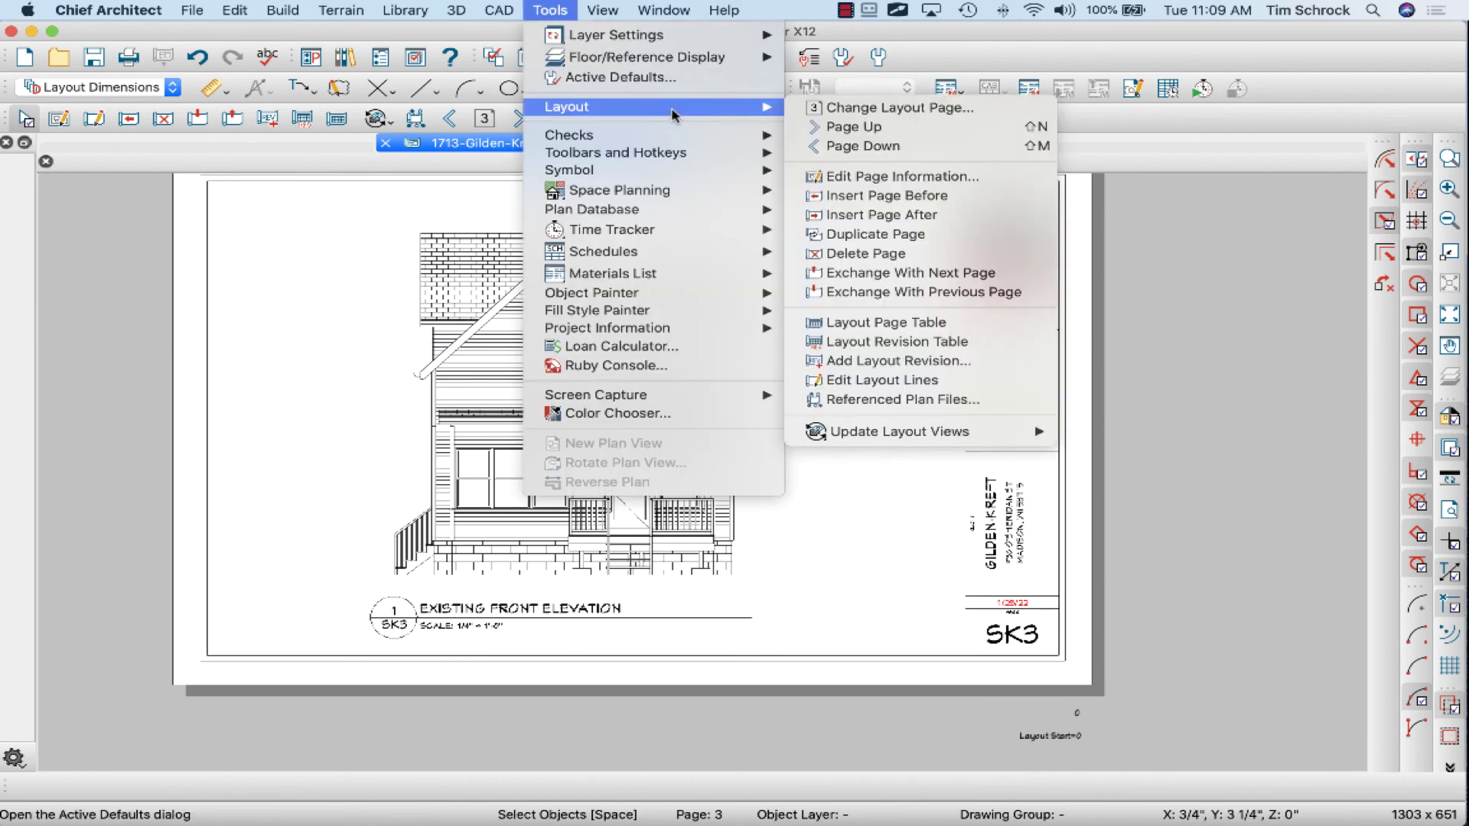
mouse_move(917, 440)
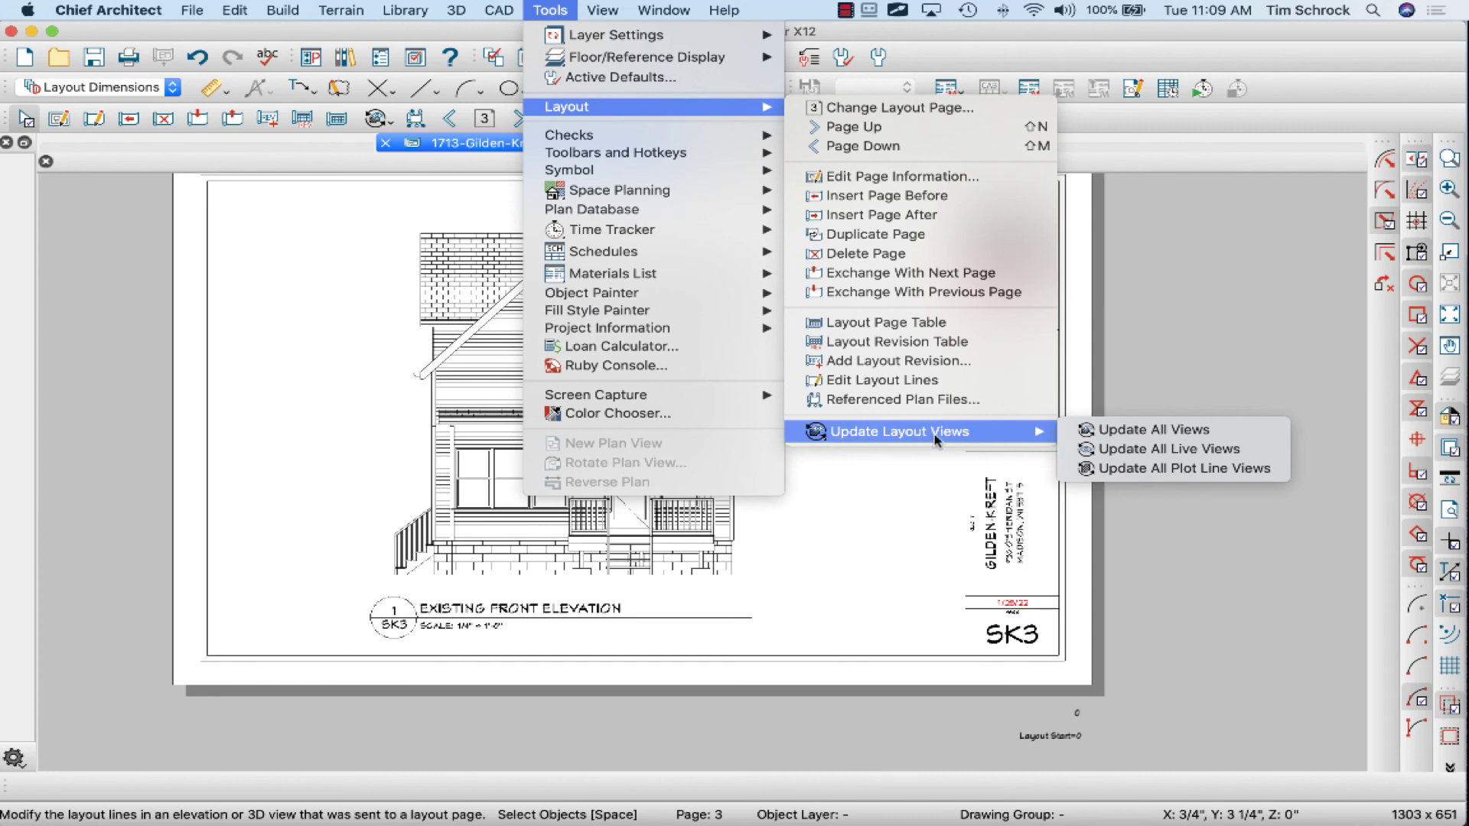
click(1165, 433)
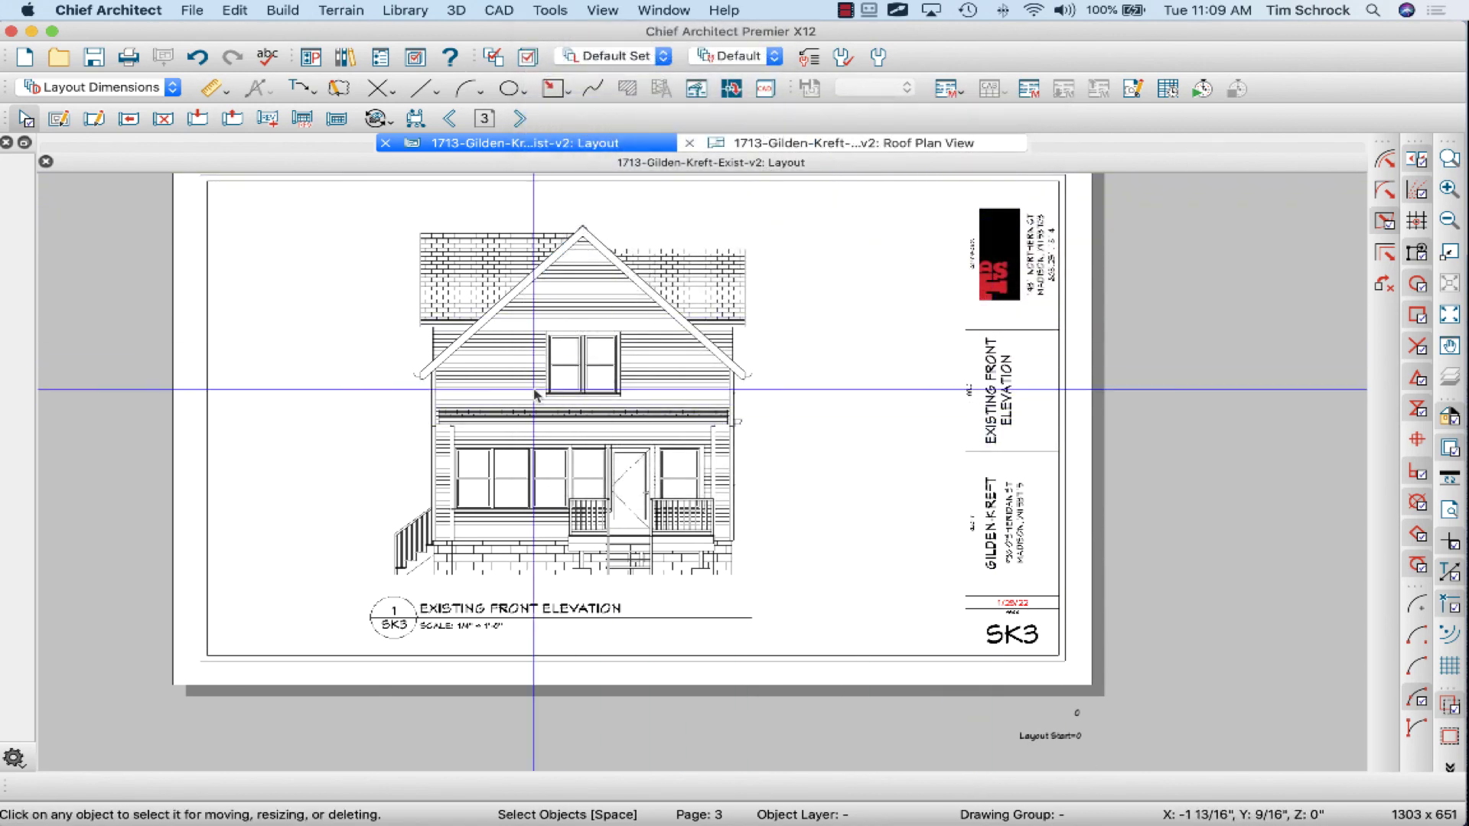
scroll(755, 522, up, 3)
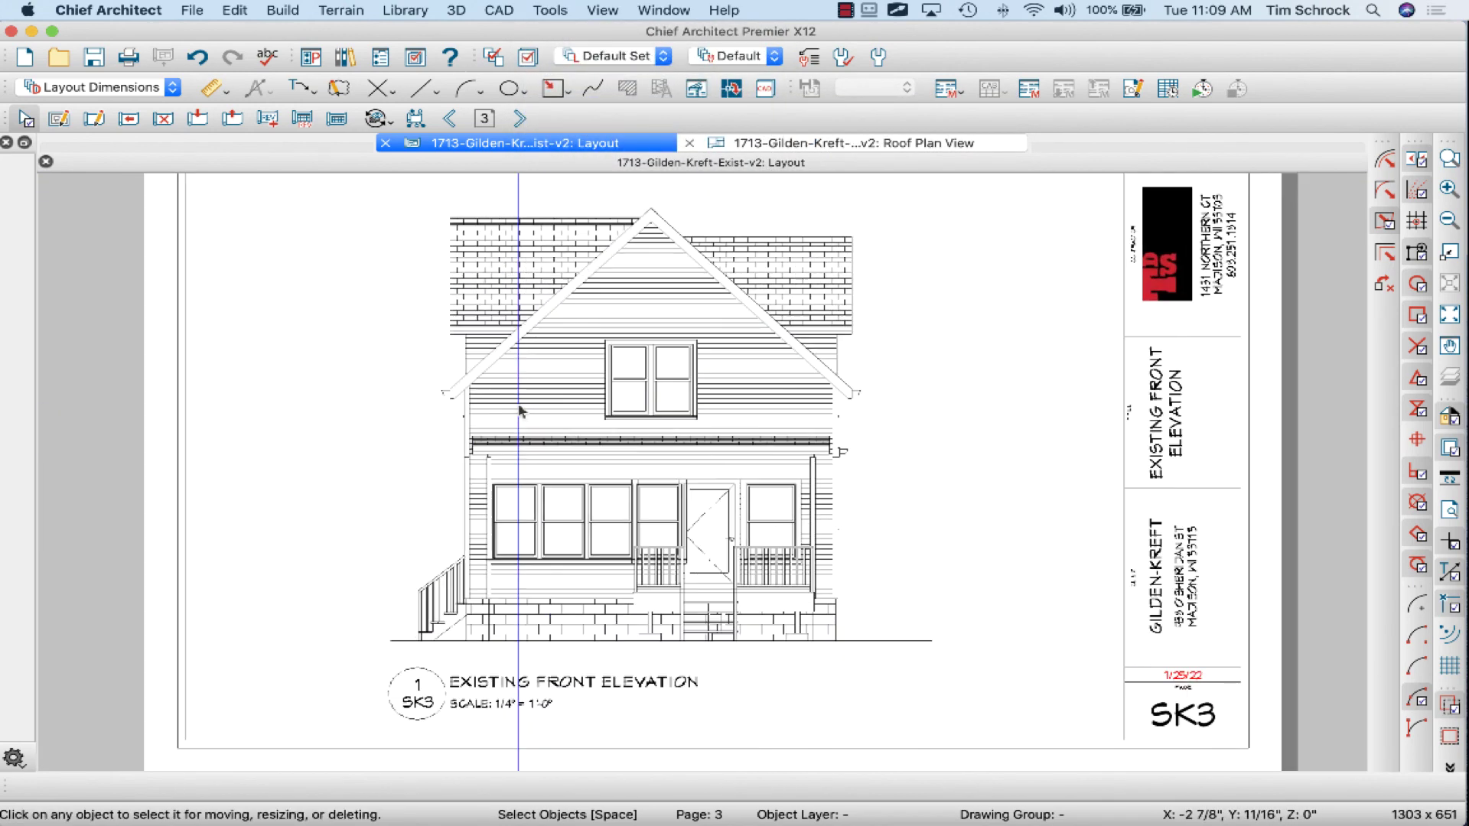
scroll(448, 398, down, 1)
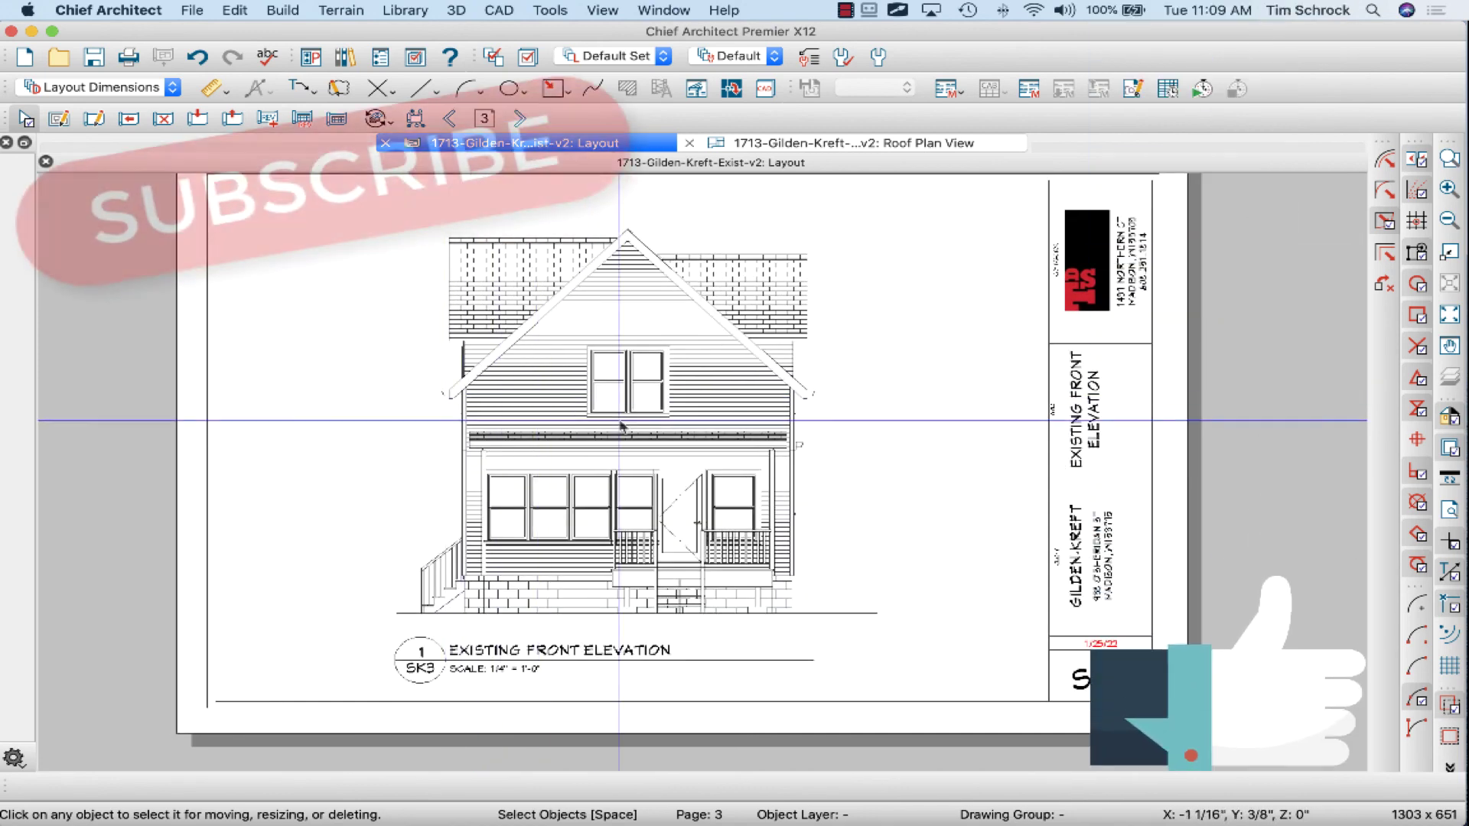